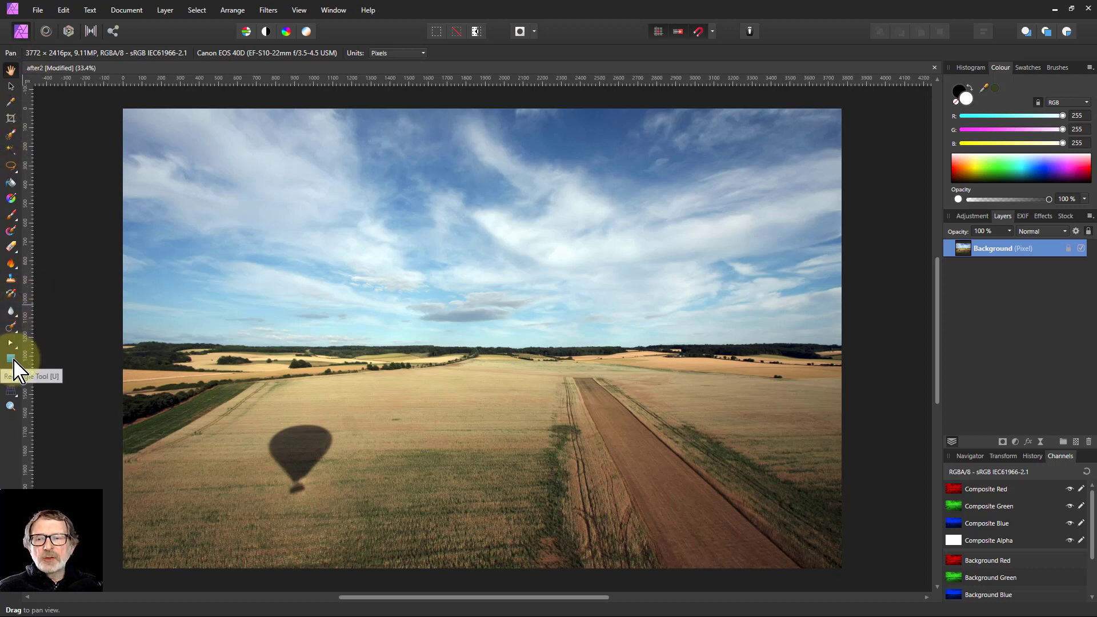
Step: Pick the Rectangle Tool from the Tools panel
left_click(12, 359)
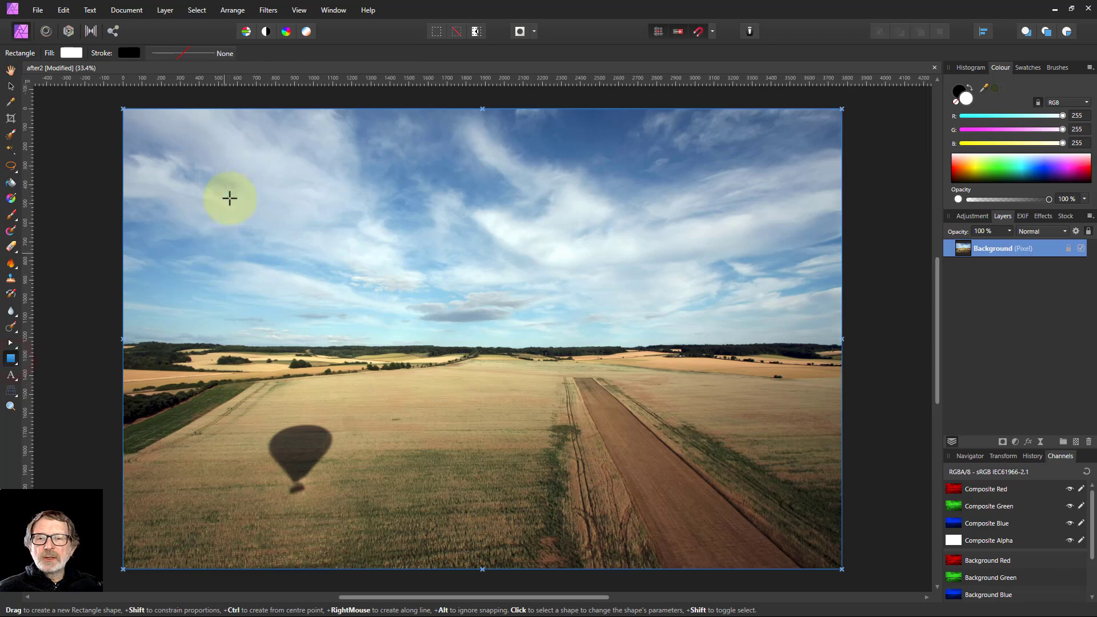
Step: Draw a large rectangle across the photo and fill it with solid magenta, R255 G0 B255
left_click_drag(255, 183, 389, 276)
left_click_drag(561, 342, 734, 493)
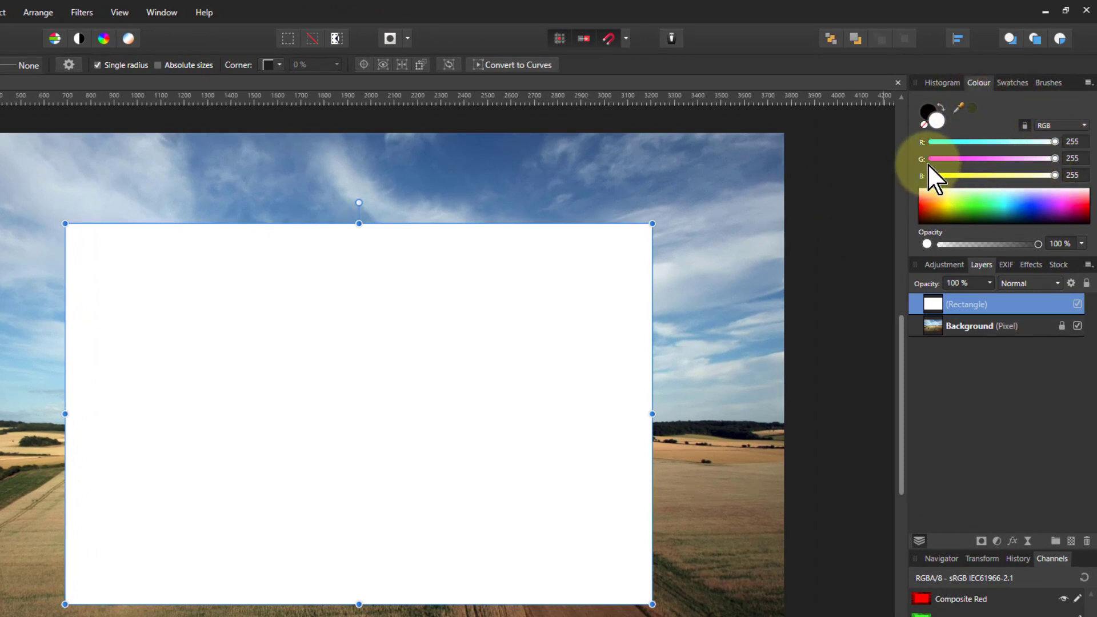
left_click_drag(1056, 160, 939, 164)
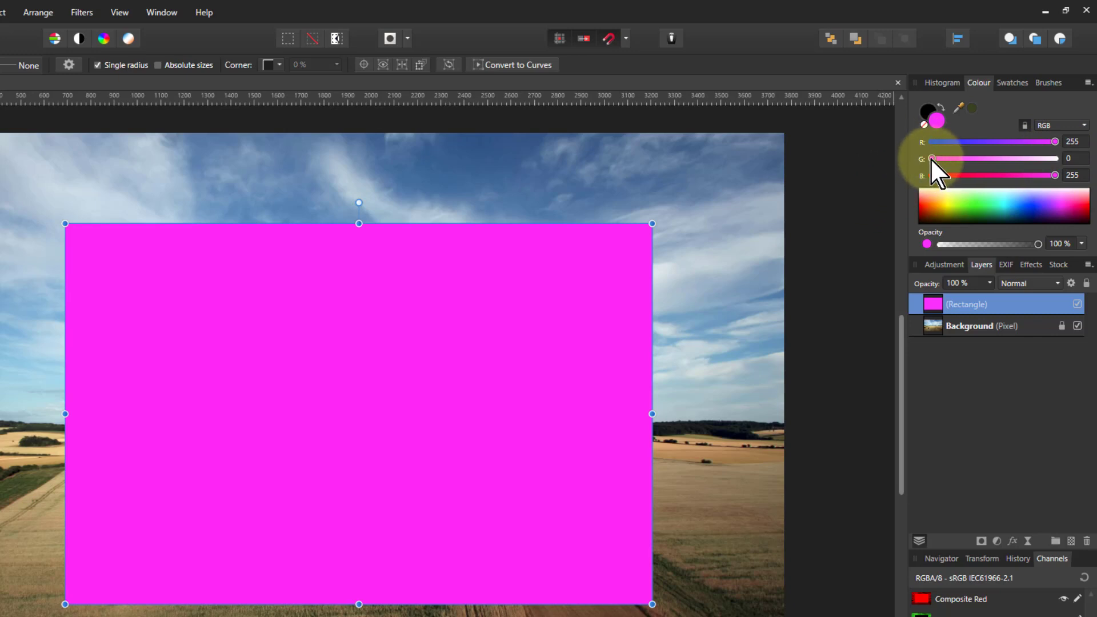
mouse_move(930, 158)
left_mouse_down()
mouse_move(1034, 160)
mouse_move(927, 166)
left_mouse_up()
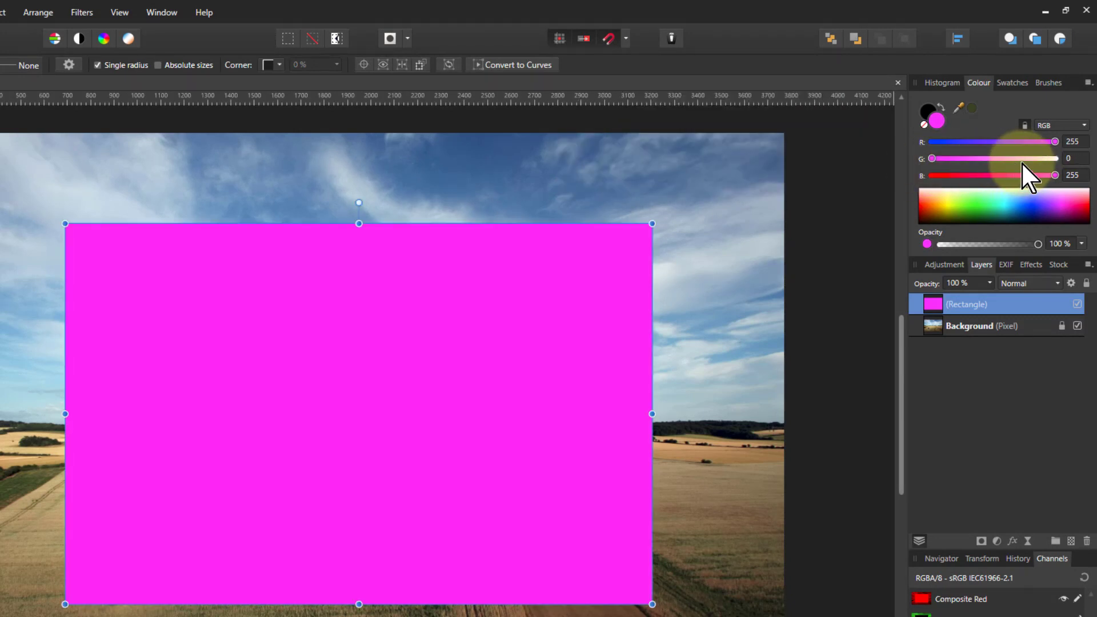
mouse_move(1055, 142)
left_mouse_down()
mouse_move(1033, 142)
mouse_move(1052, 176)
mouse_move(1032, 177)
mouse_move(1030, 142)
mouse_move(1061, 143)
left_mouse_up()
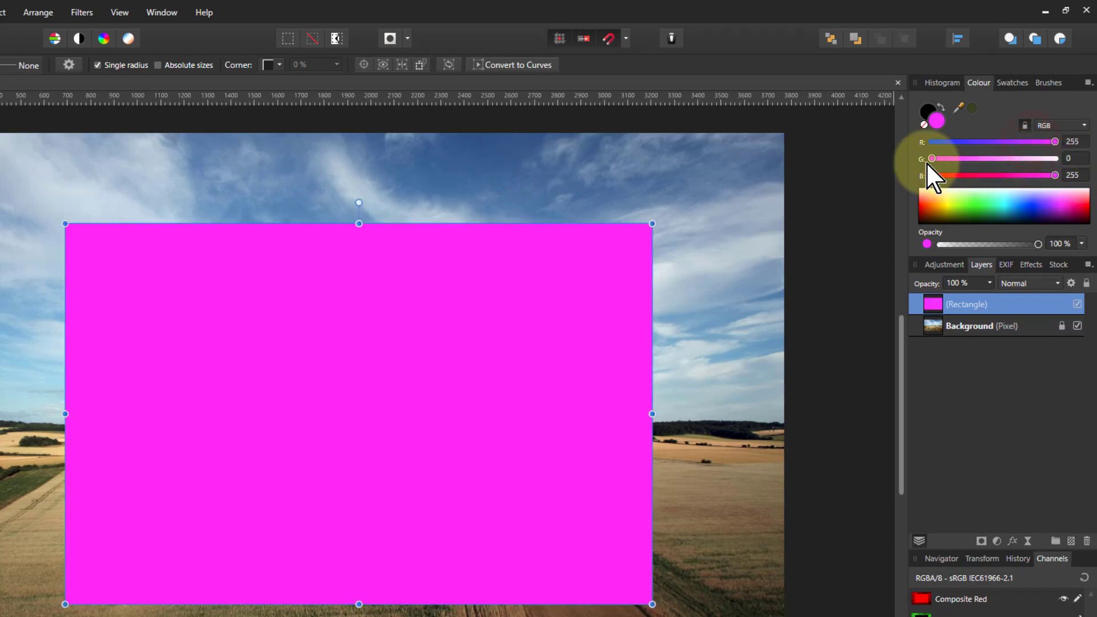
left_click_drag(932, 160, 1043, 162)
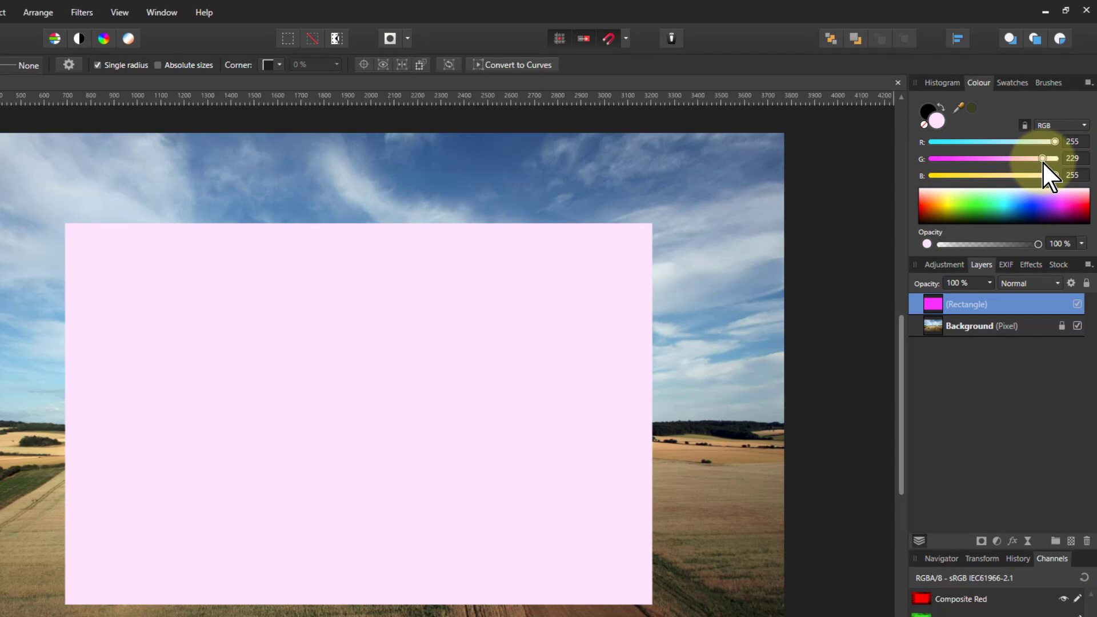
left_click_drag(1042, 161, 932, 162)
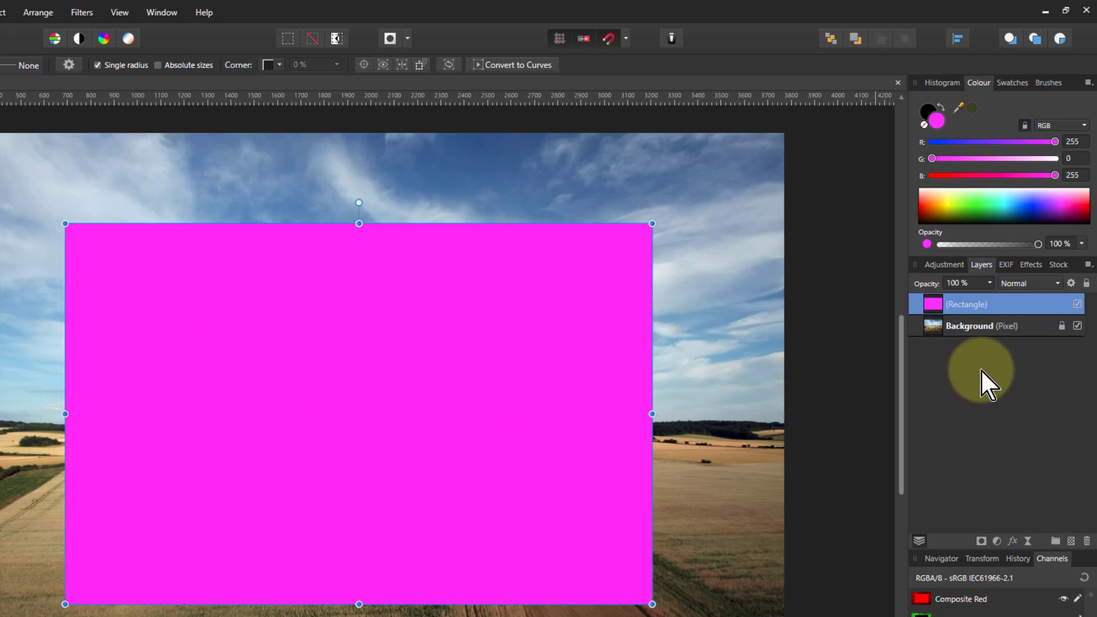
Step: Try the magenta rectangle as Soft Light at 35% opacity, then delete the rectangle layer
left_click(1020, 284)
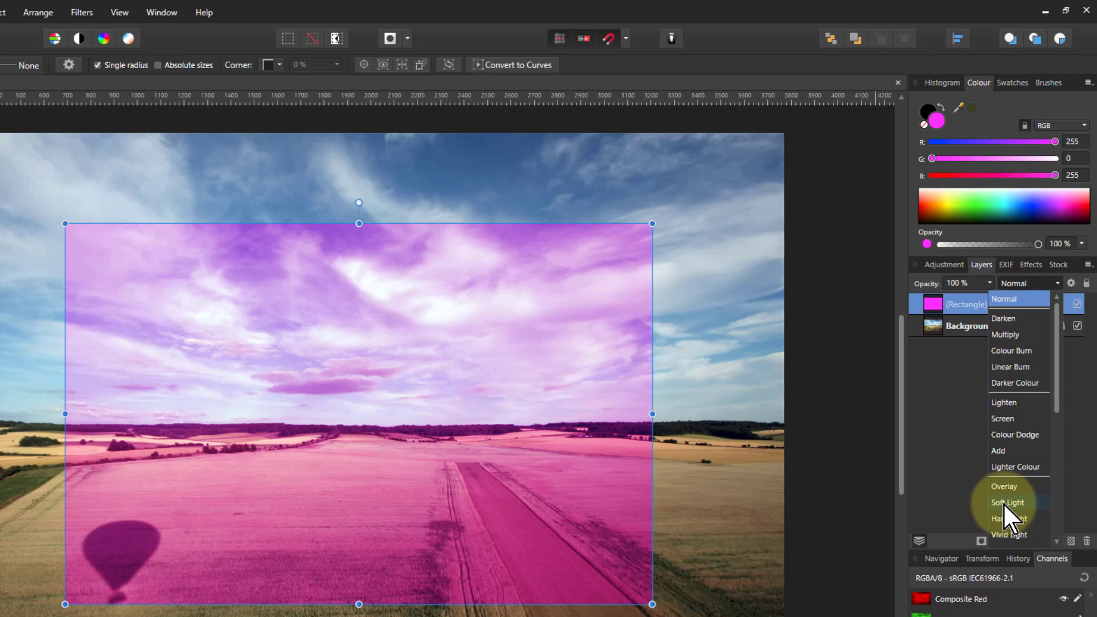
left_click(1005, 502)
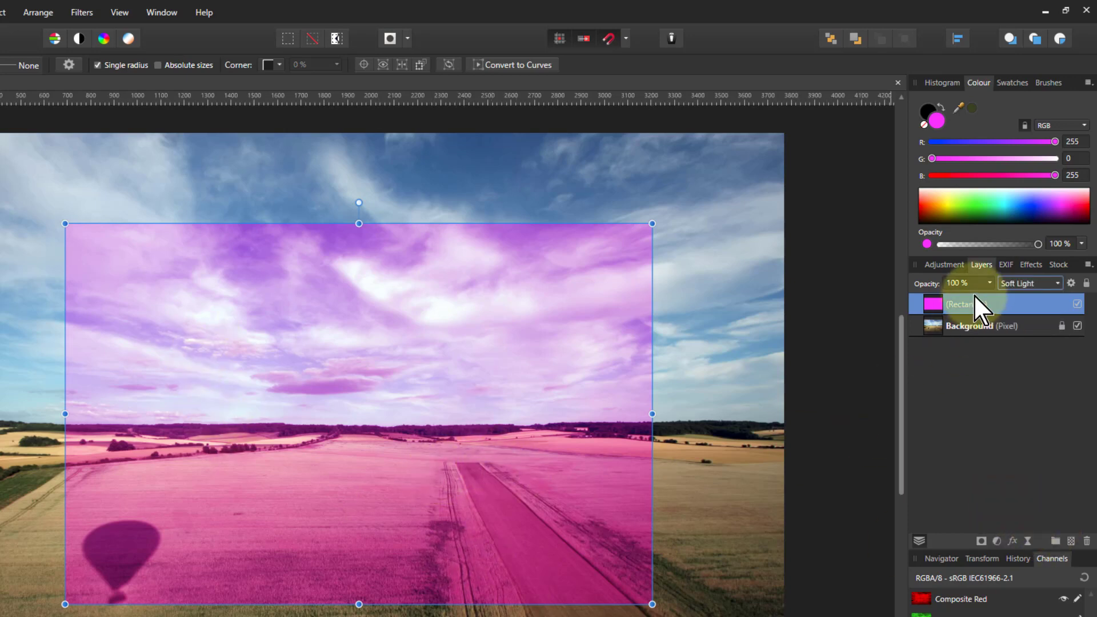
left_click_drag(988, 282, 919, 305)
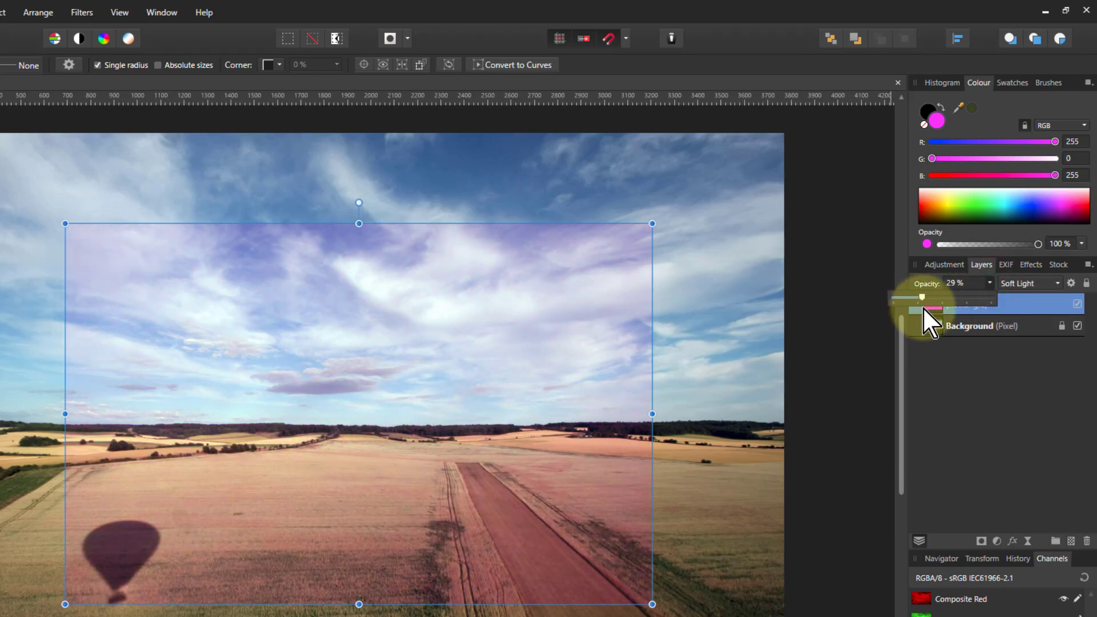
left_click_drag(927, 307, 928, 307)
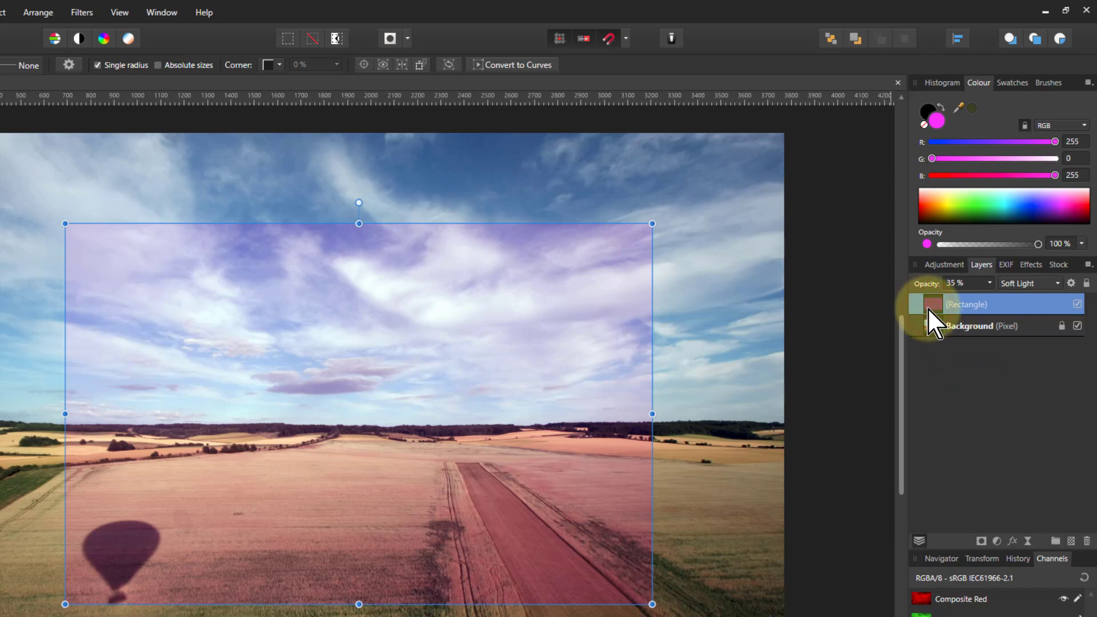
key("Delete")
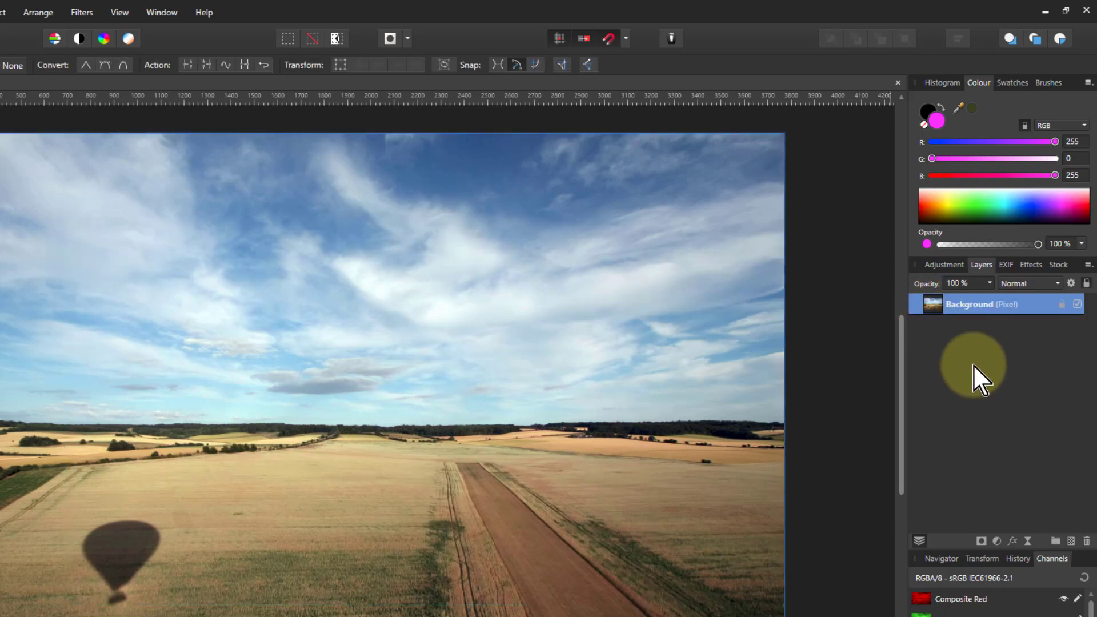
left_click(995, 542)
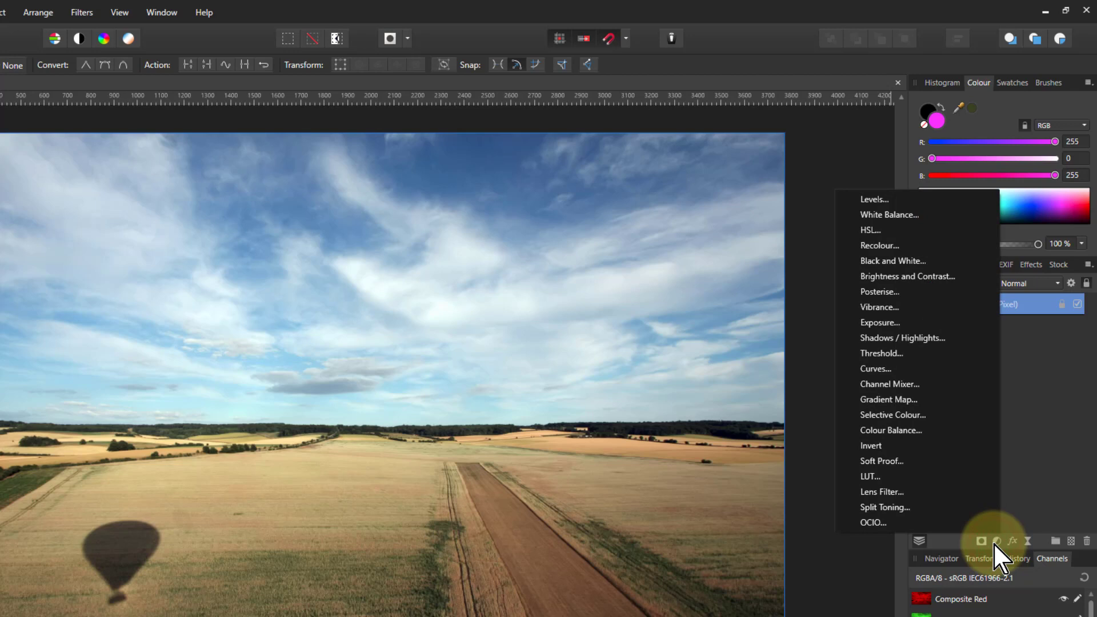
left_click(876, 216)
left_click_drag(725, 431, 700, 438)
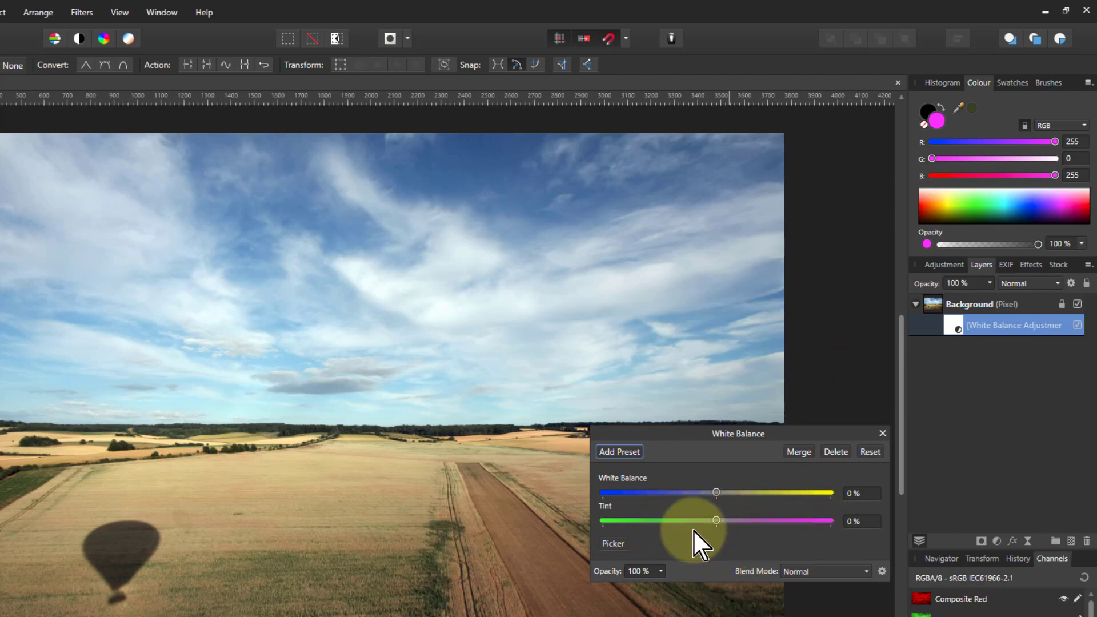
left_click_drag(700, 437, 729, 447)
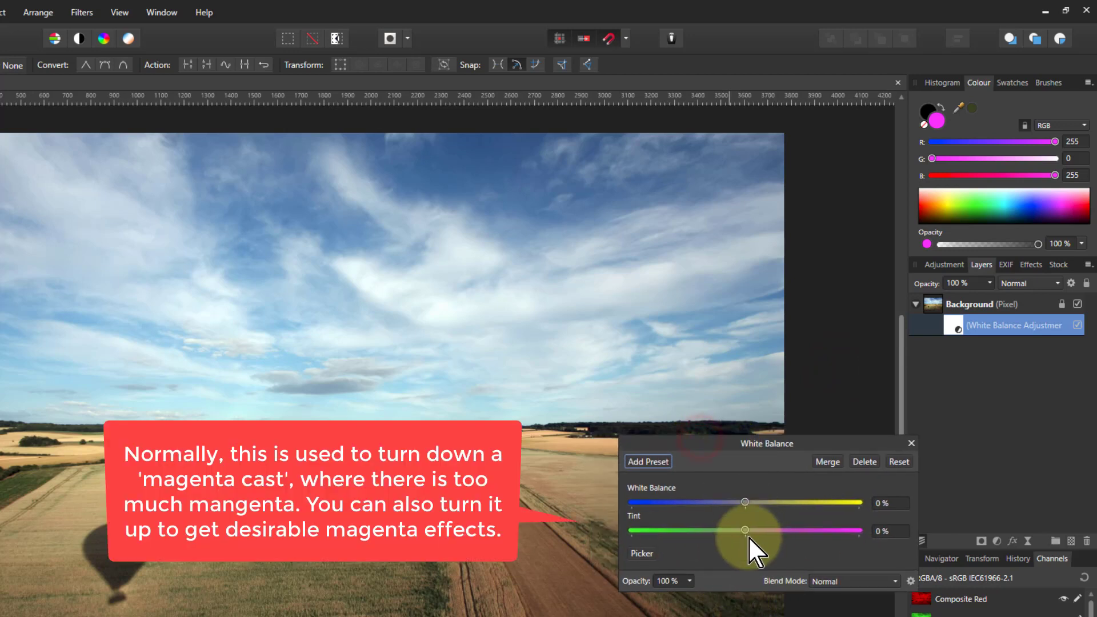
left_click_drag(745, 530, 840, 534)
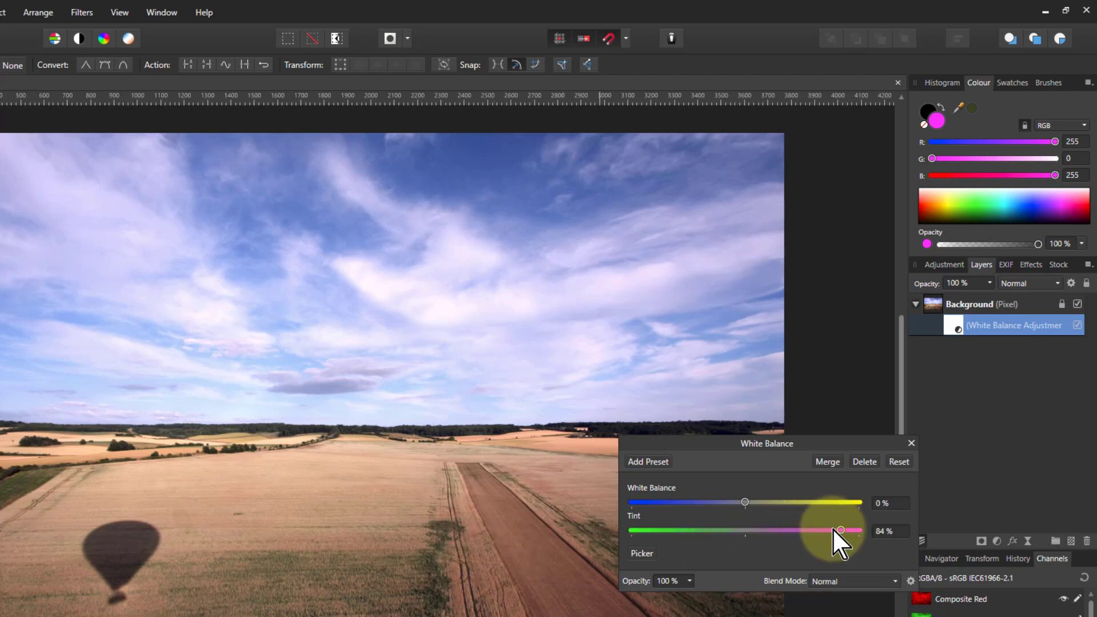
left_click_drag(841, 530, 740, 550)
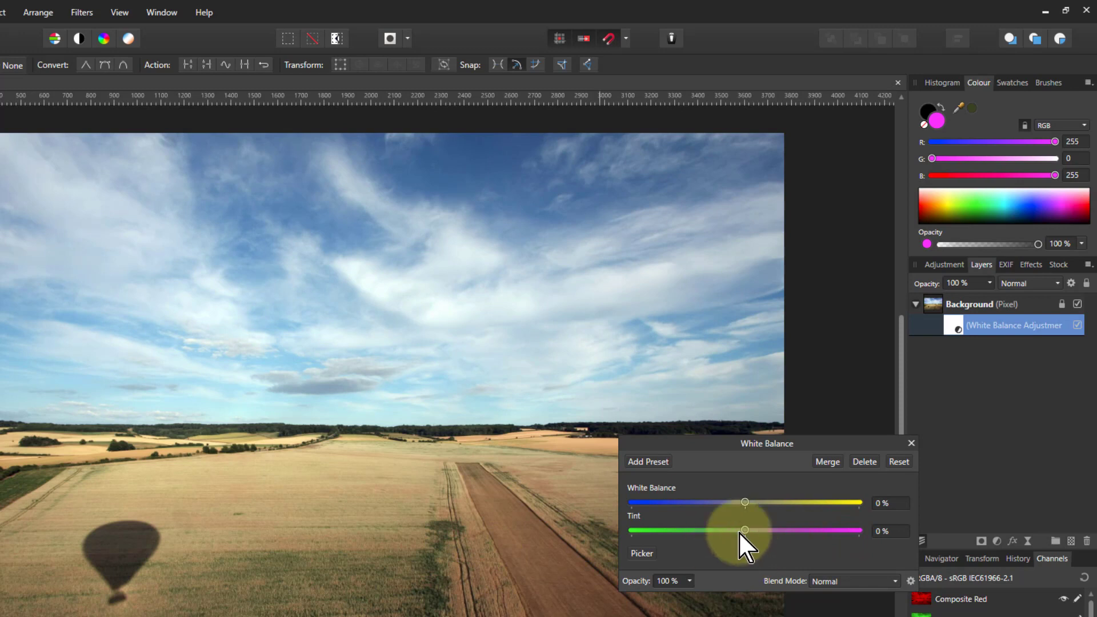
left_click(872, 462)
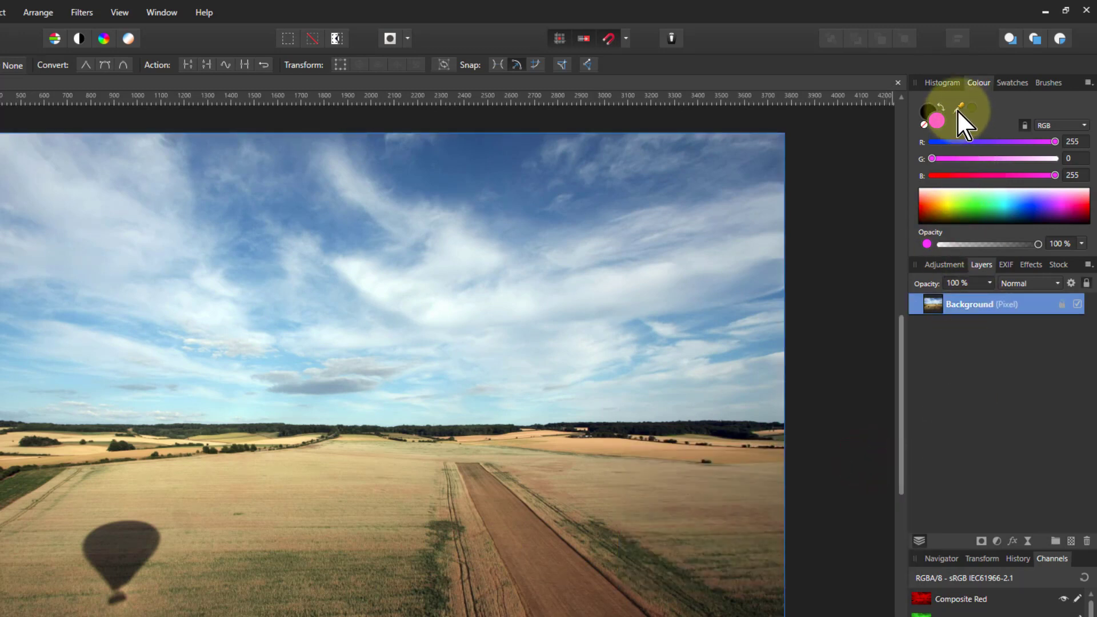
left_click_drag(960, 109, 17, 500)
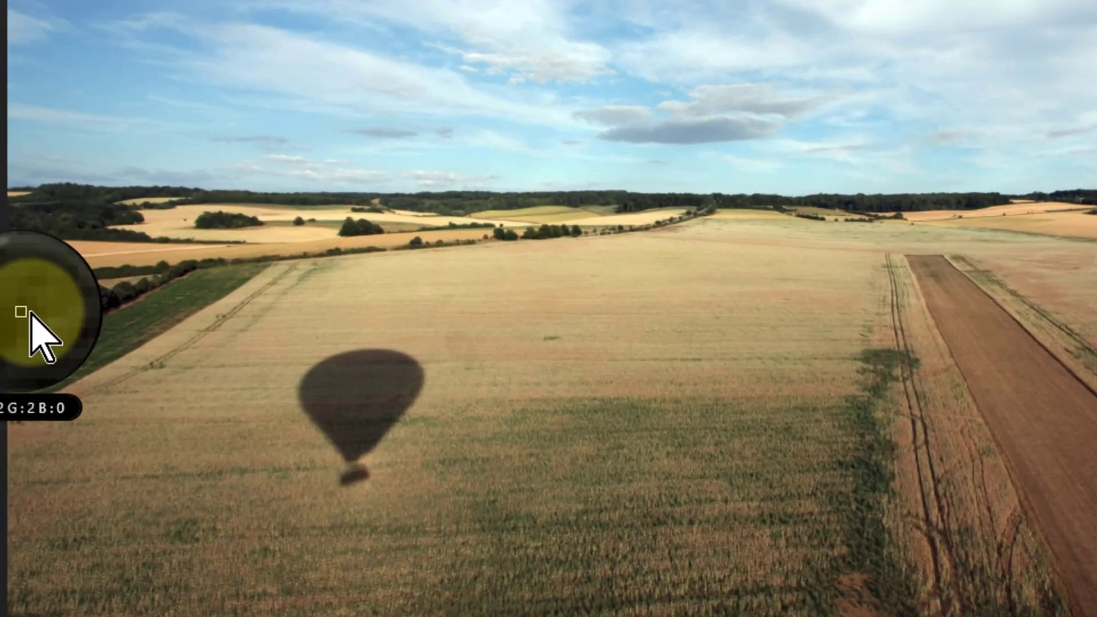
left_click_drag(29, 313, 141, 312)
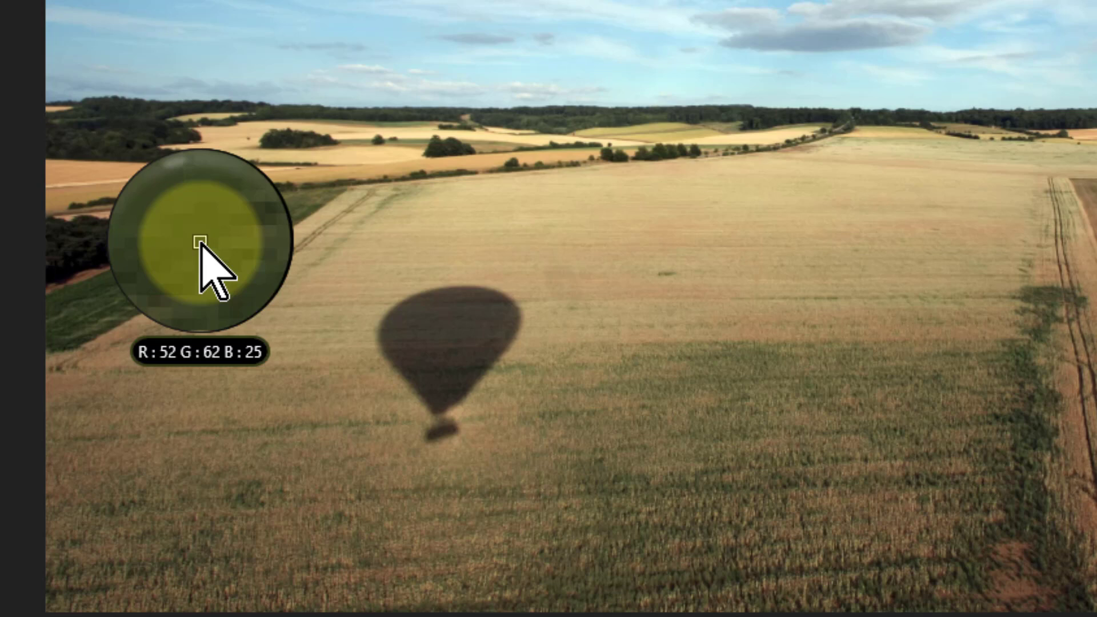
left_click(200, 243)
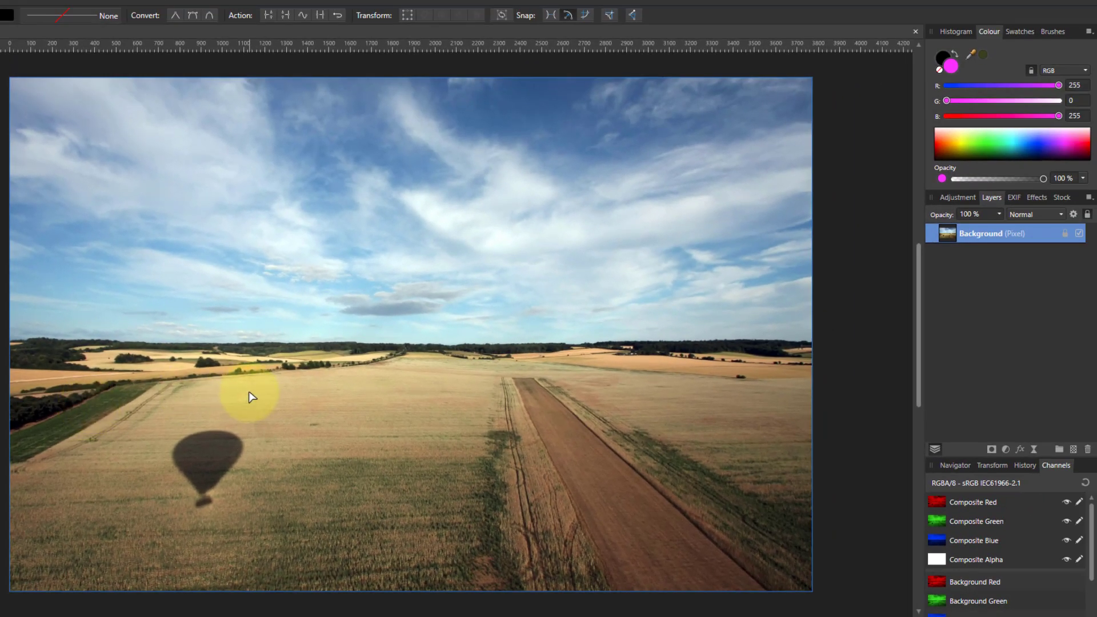
Step: Add a Selective Colour adjustment and raise Magenta in the Cyans range
left_click(1005, 450)
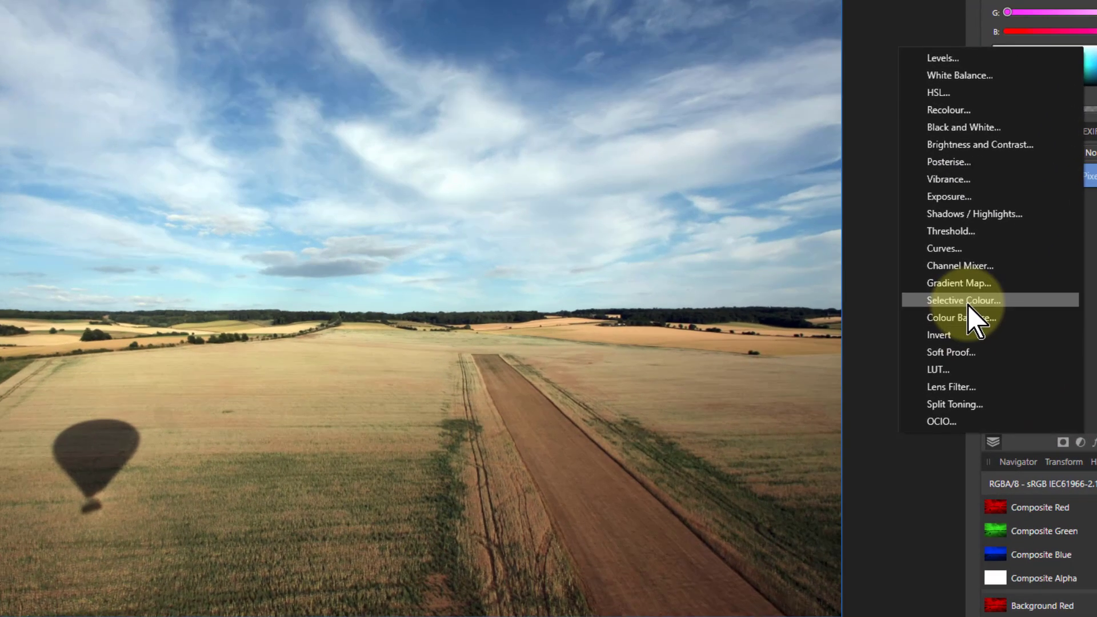
left_click(966, 309)
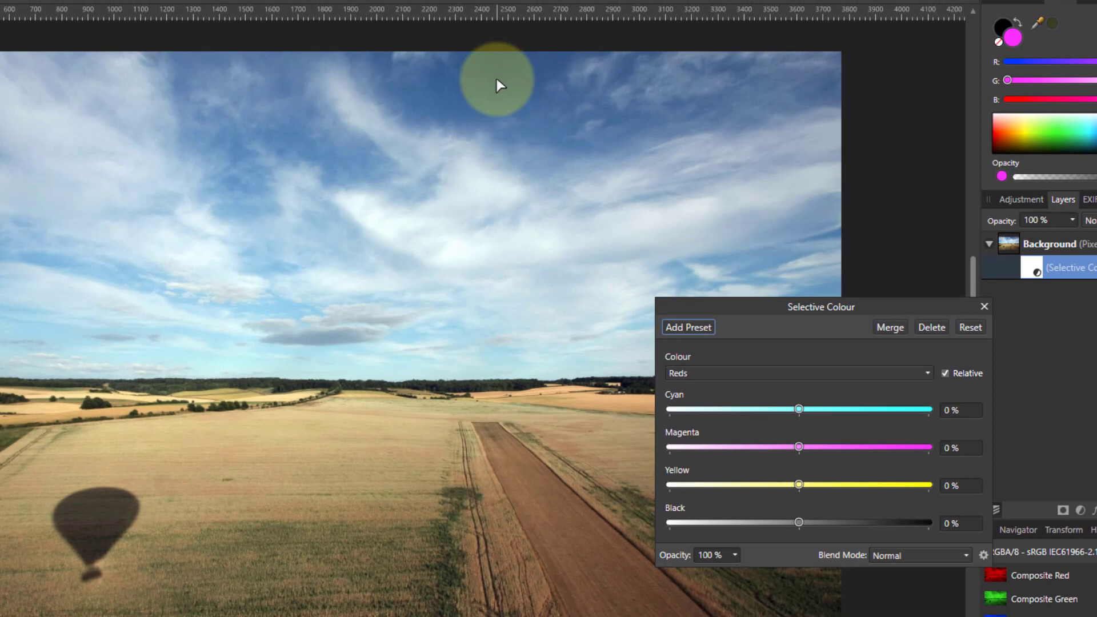
left_click_drag(928, 71, 494, 86)
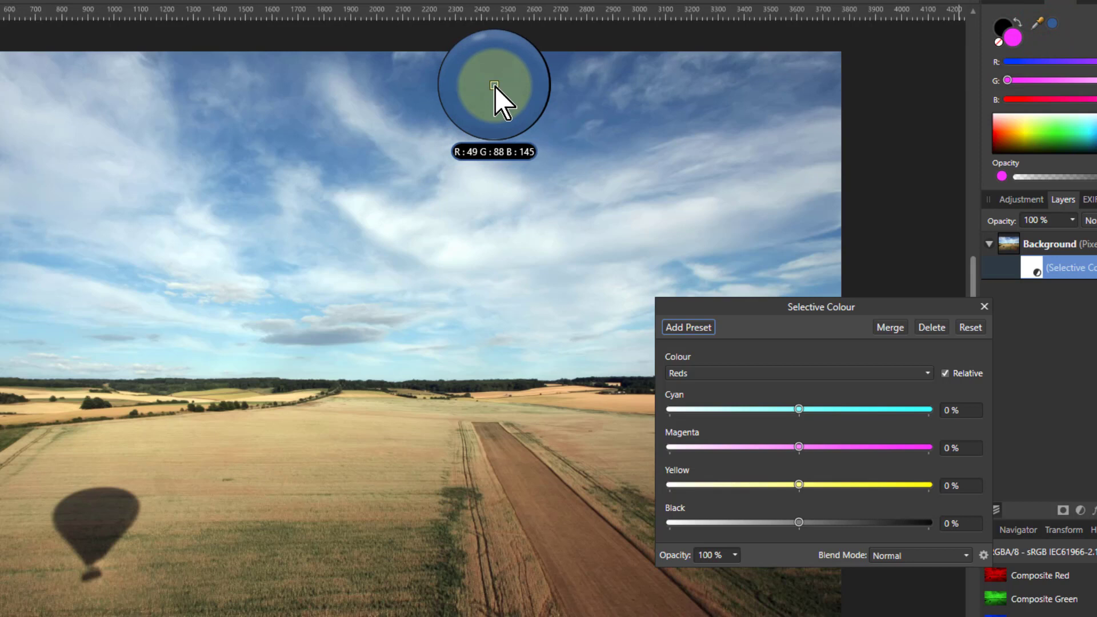
left_click_drag(495, 87, 494, 87)
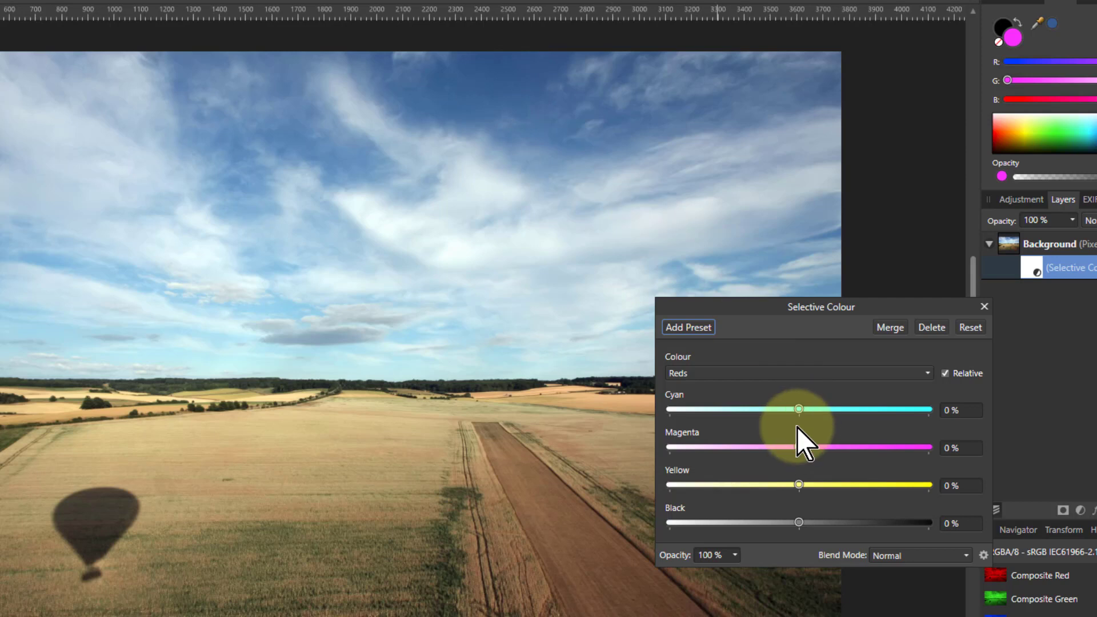
left_click(779, 372)
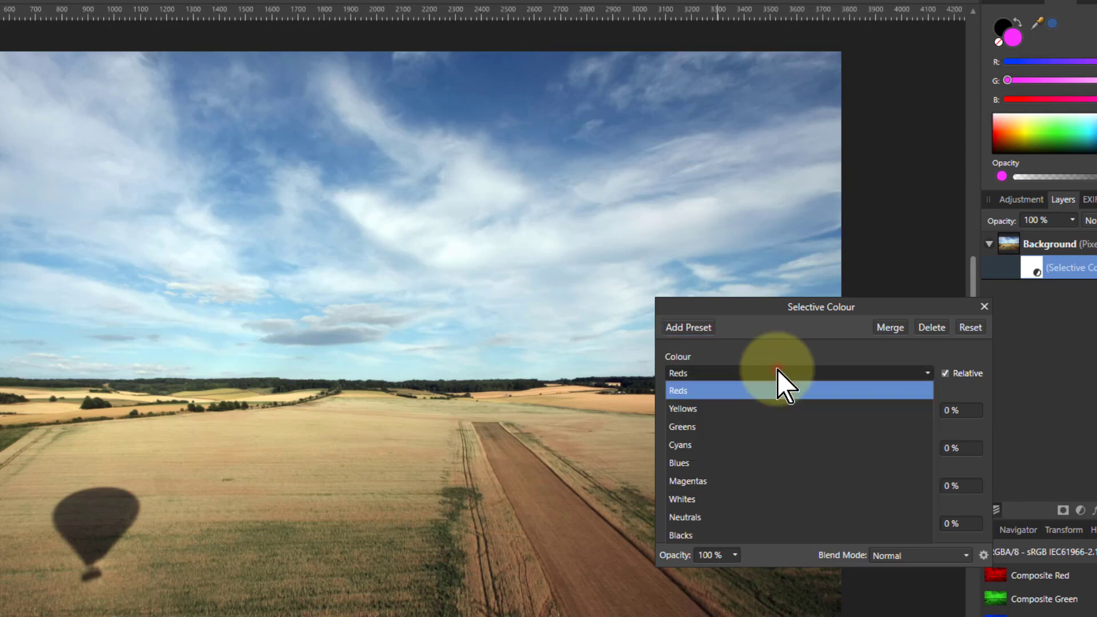
left_click(773, 447)
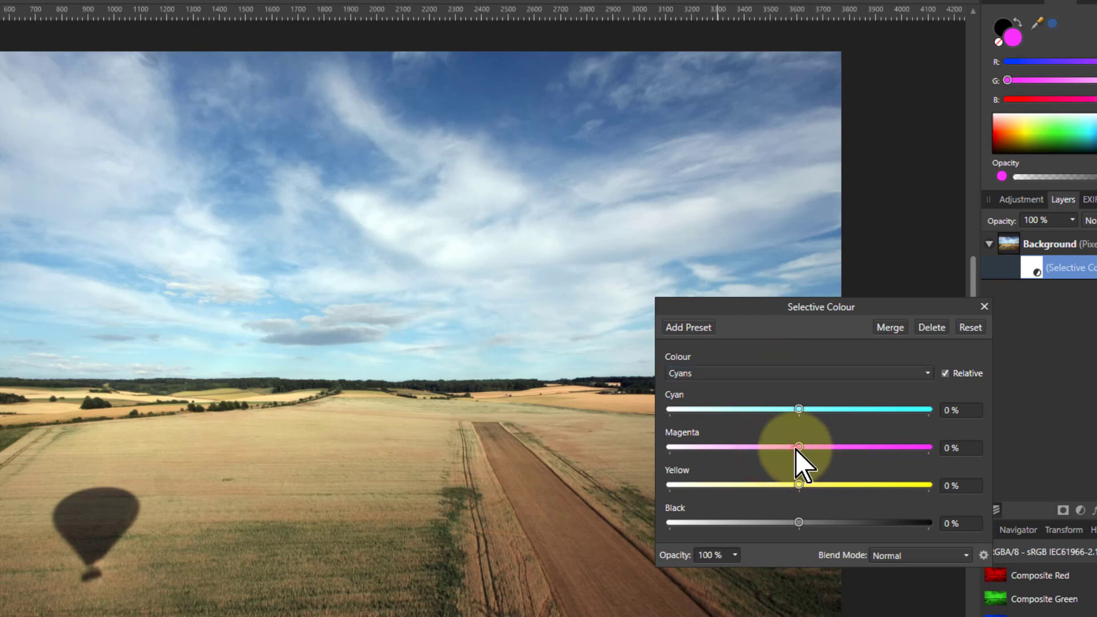
left_click_drag(797, 448, 874, 447)
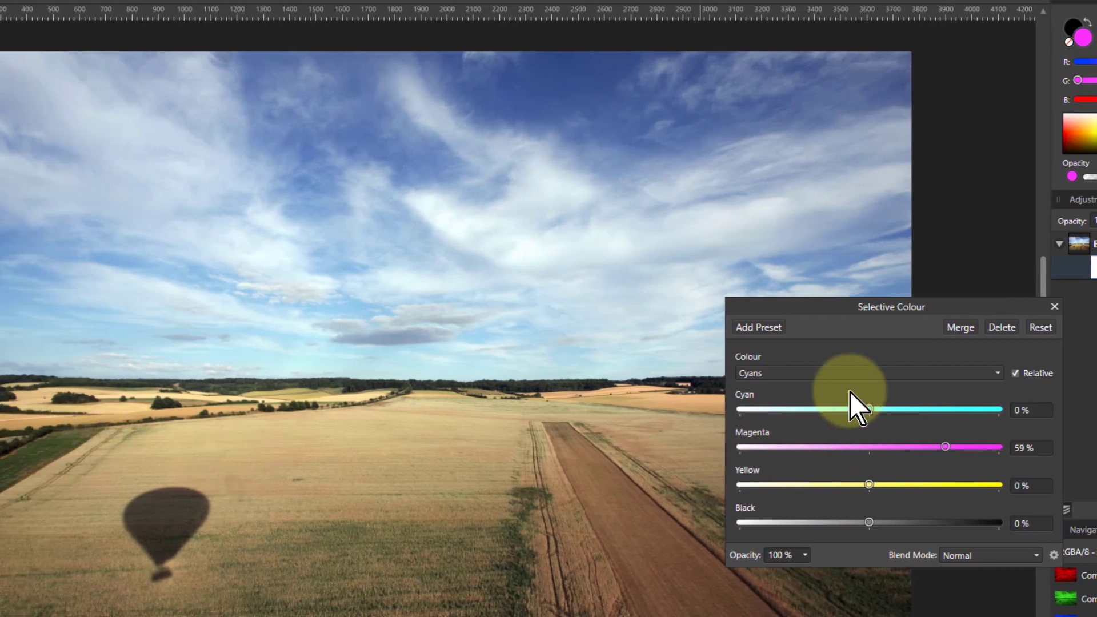
Step: Raise Magenta in the Yellows range to 88% and close the adjustment settings
left_click(791, 373)
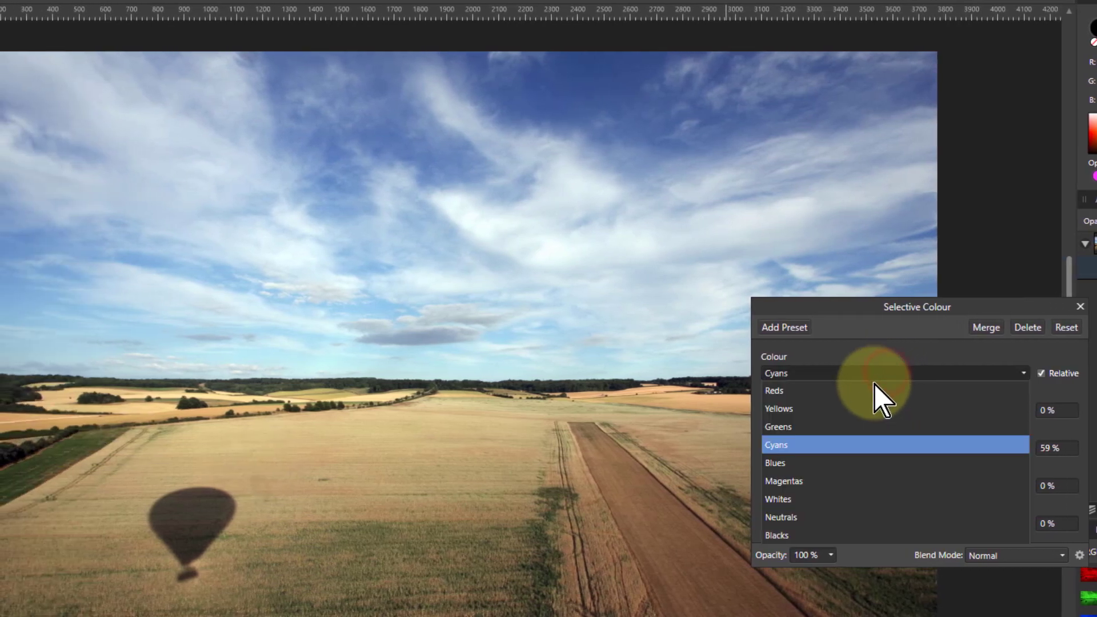
left_click(846, 410)
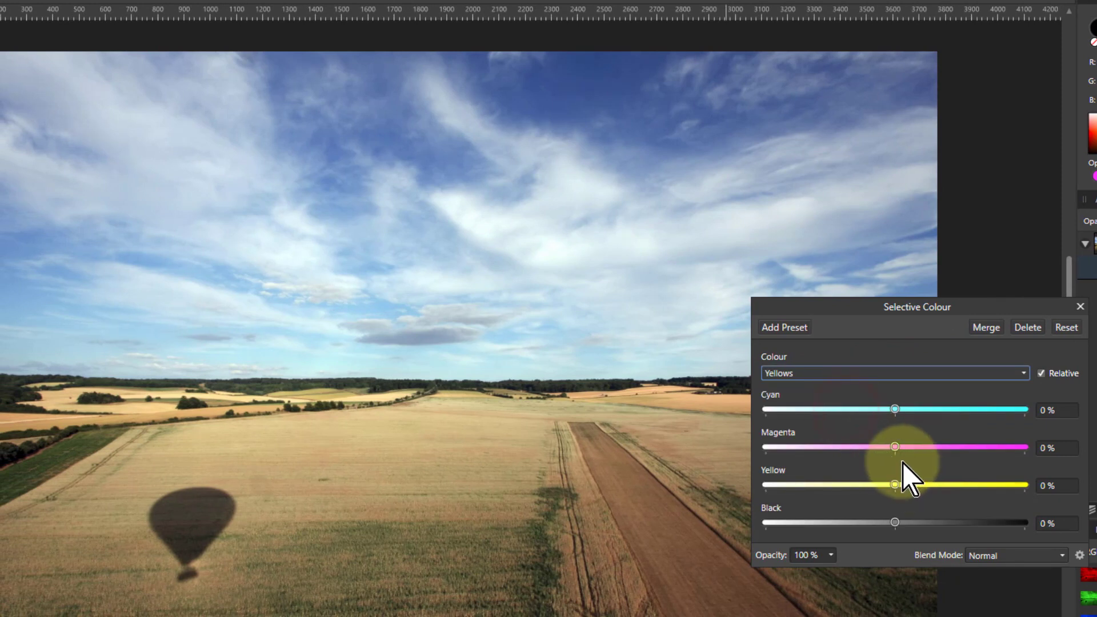
left_click_drag(897, 449, 1009, 452)
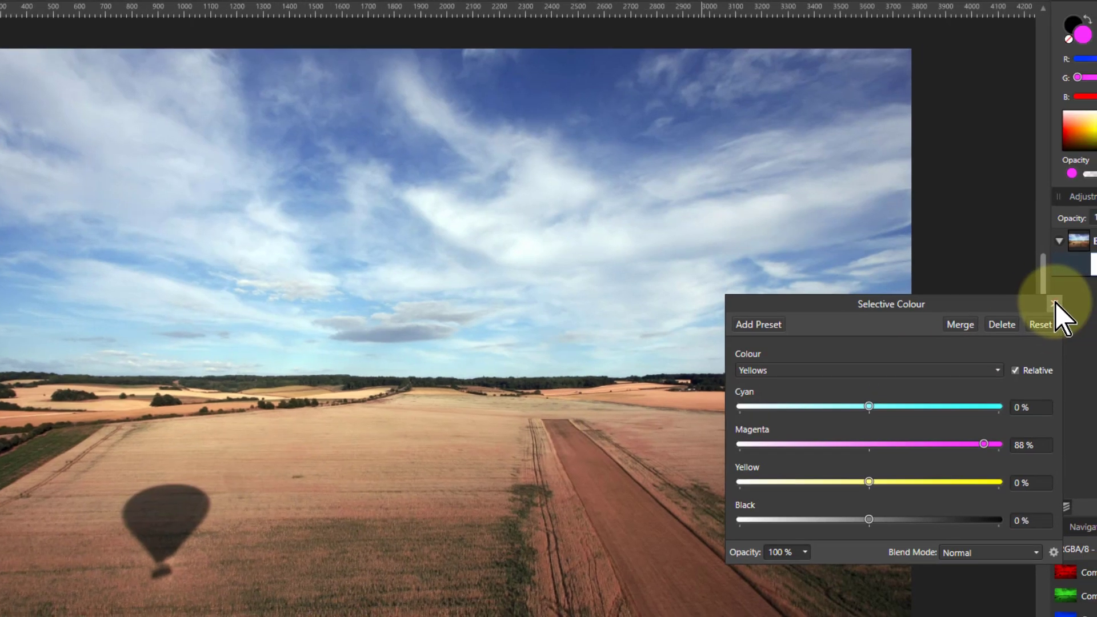
left_click(1055, 303)
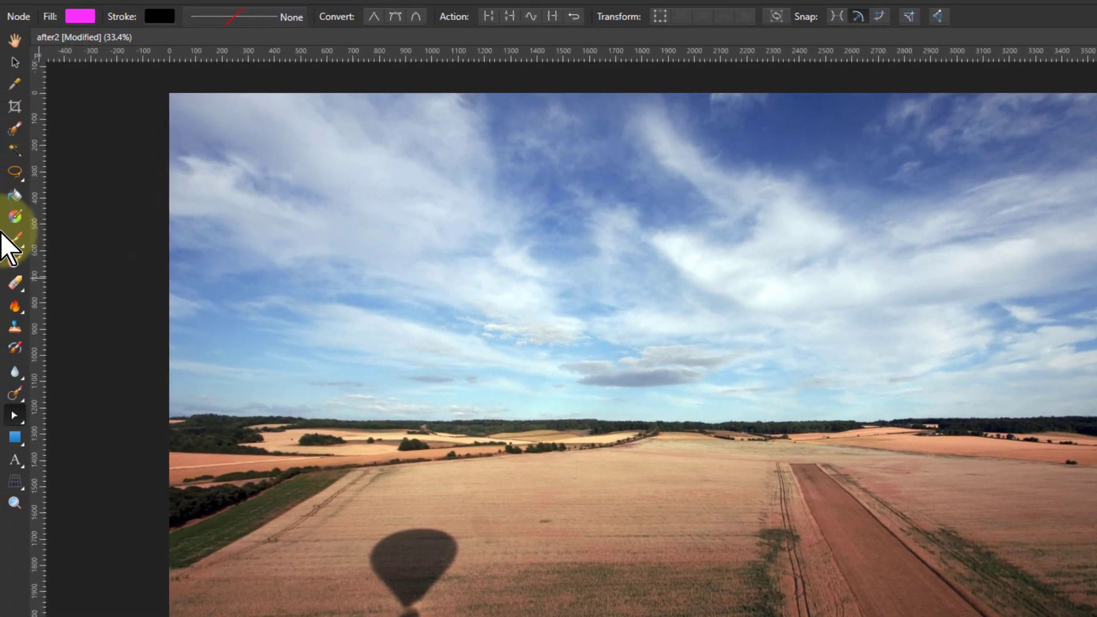
Step: Using the Paint Brush at 43% opacity, paint the tint out of the lower field on the mask
left_click(16, 242)
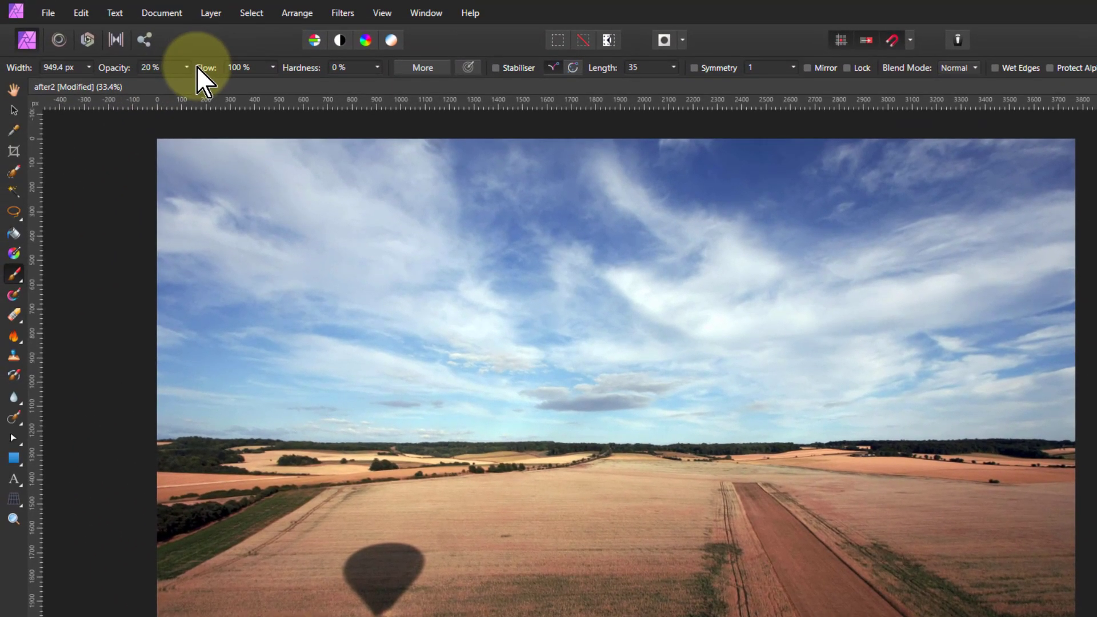
left_click(186, 68)
left_click_drag(185, 85, 221, 87)
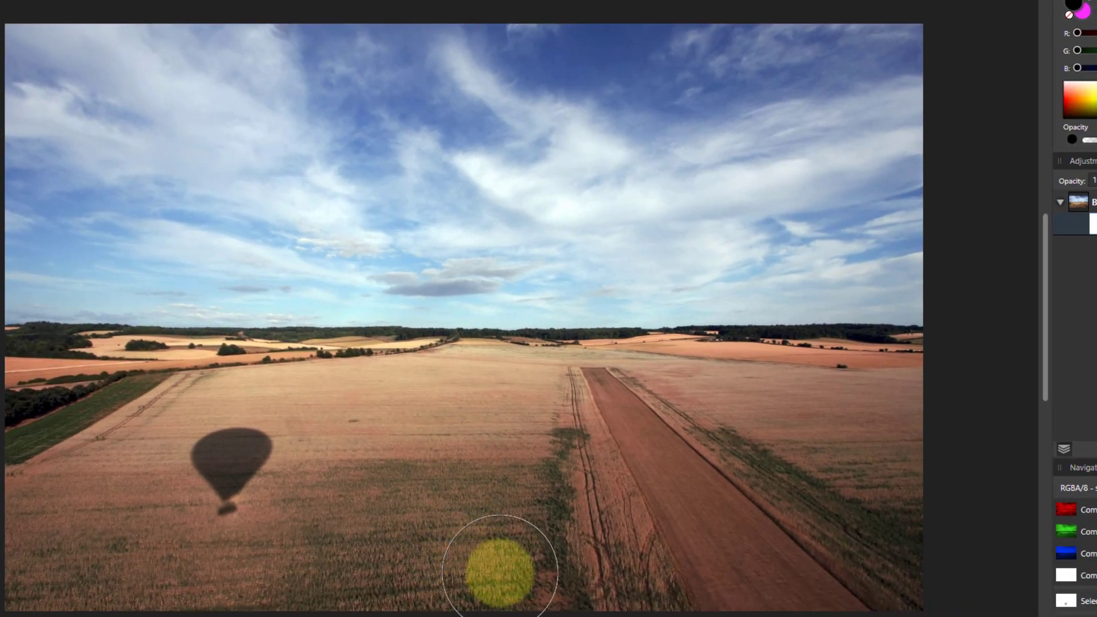
mouse_move(325, 516)
left_mouse_down()
mouse_move(343, 583)
mouse_move(142, 444)
mouse_move(79, 580)
mouse_move(65, 503)
left_mouse_up()
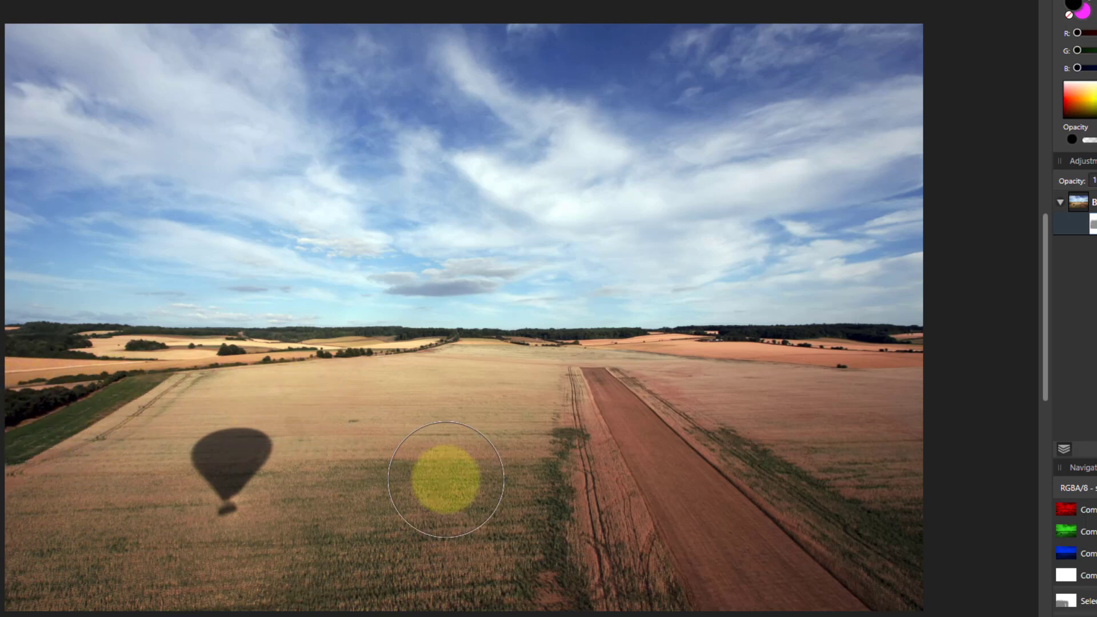
left_click(705, 370)
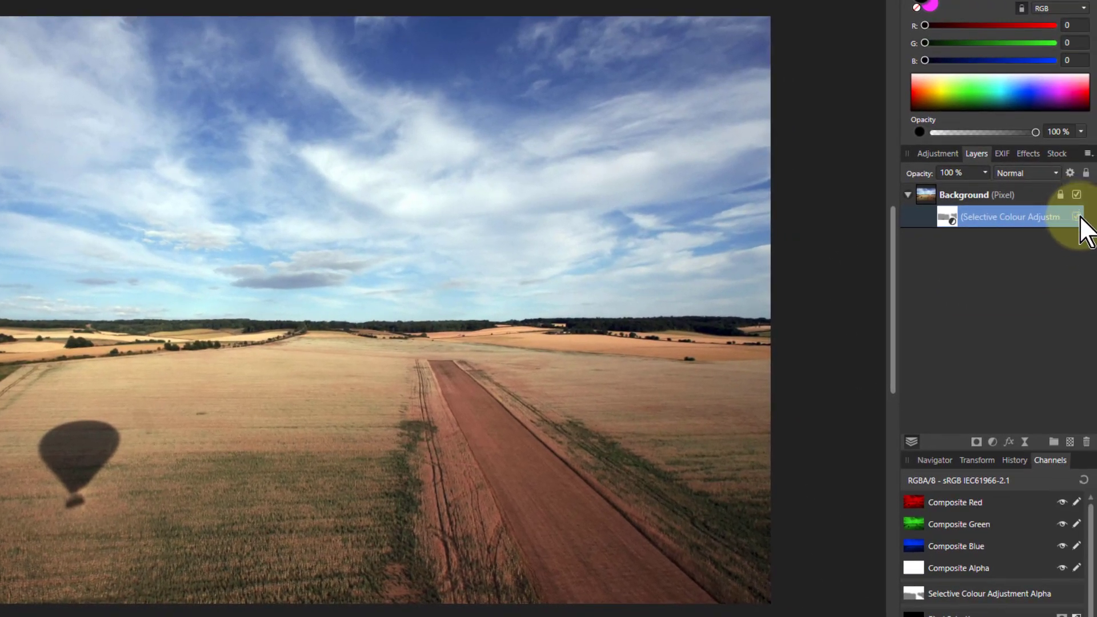
Step: Compare the photo with and without Selective Colour, leave it hidden, and select the Background layer
left_click(1077, 216)
left_click(1077, 216)
left_click(1077, 217)
left_click(1077, 217)
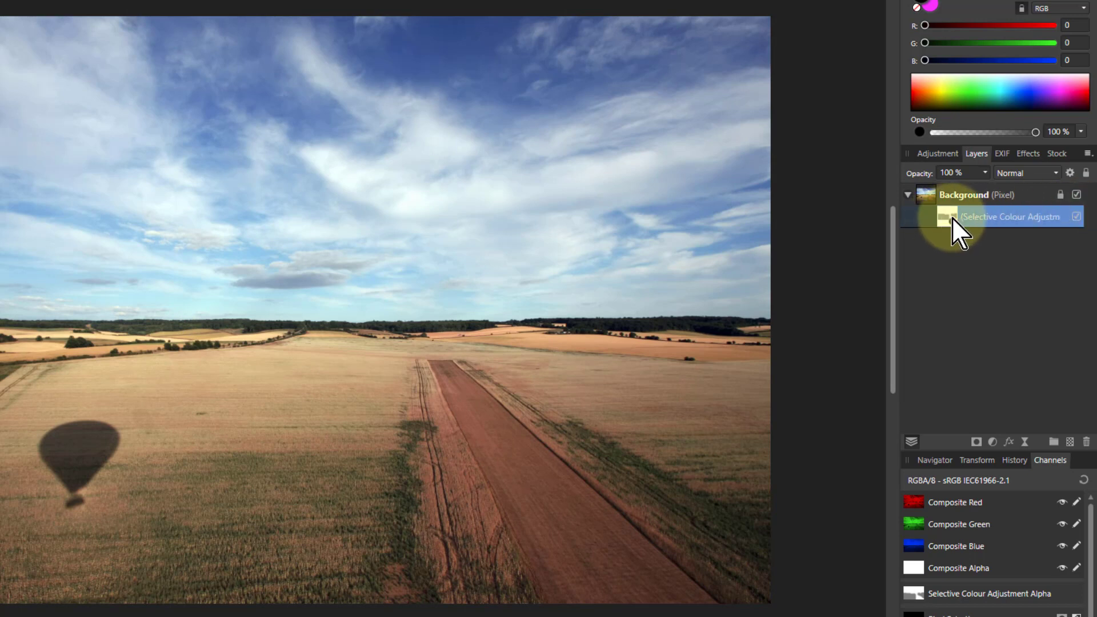
left_click(1077, 216)
left_click(965, 194)
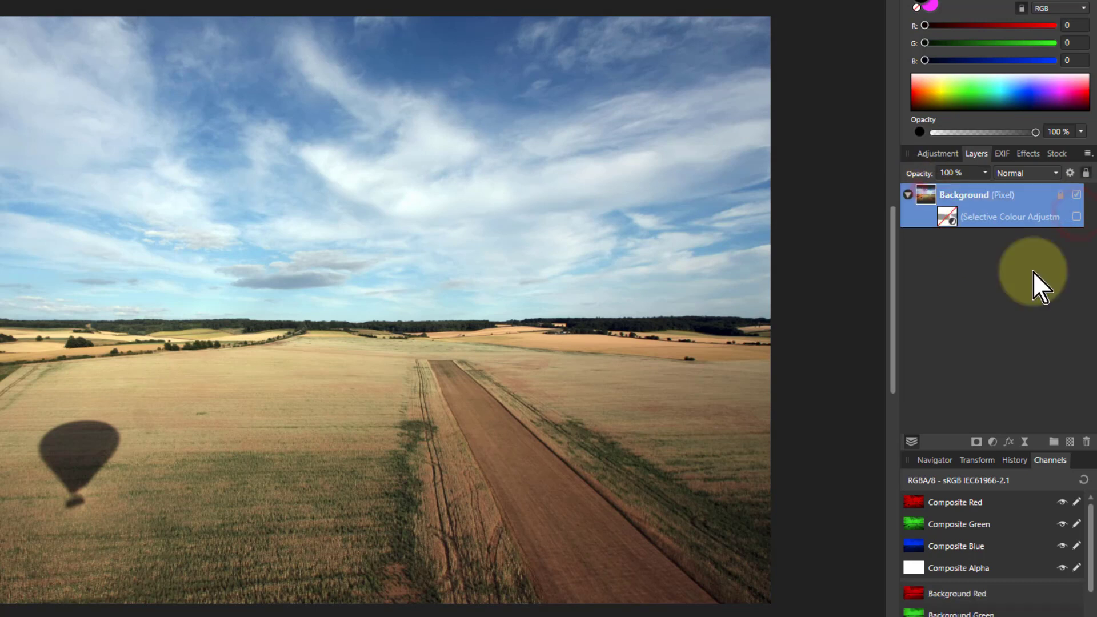
left_click(992, 443)
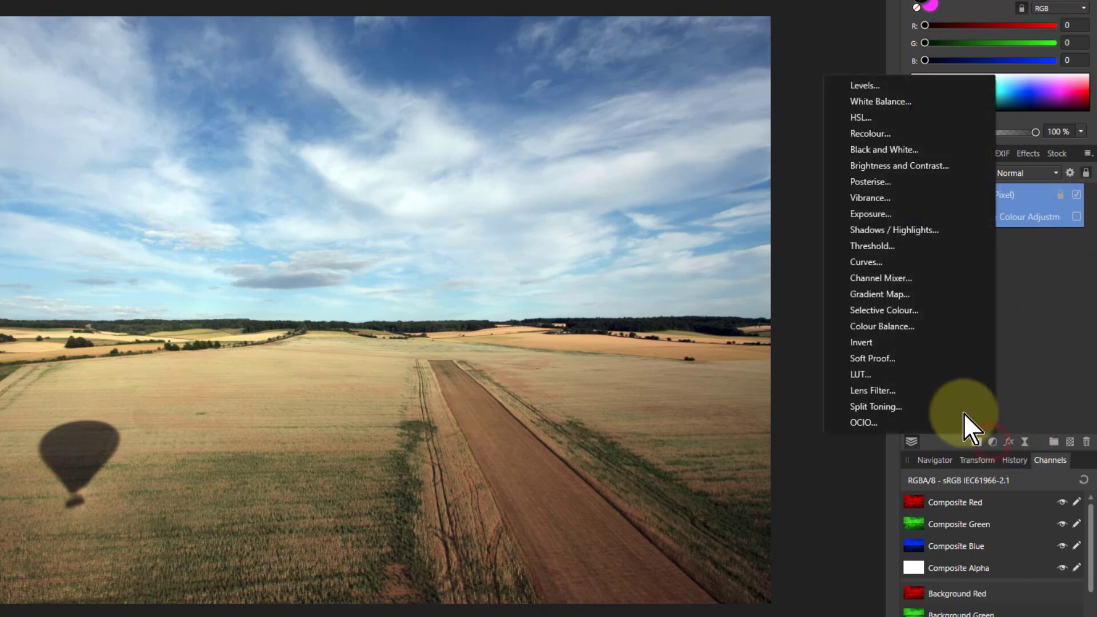
Step: Add a Curves adjustment in CMYK and bow the Magenta curve upward
left_click(877, 266)
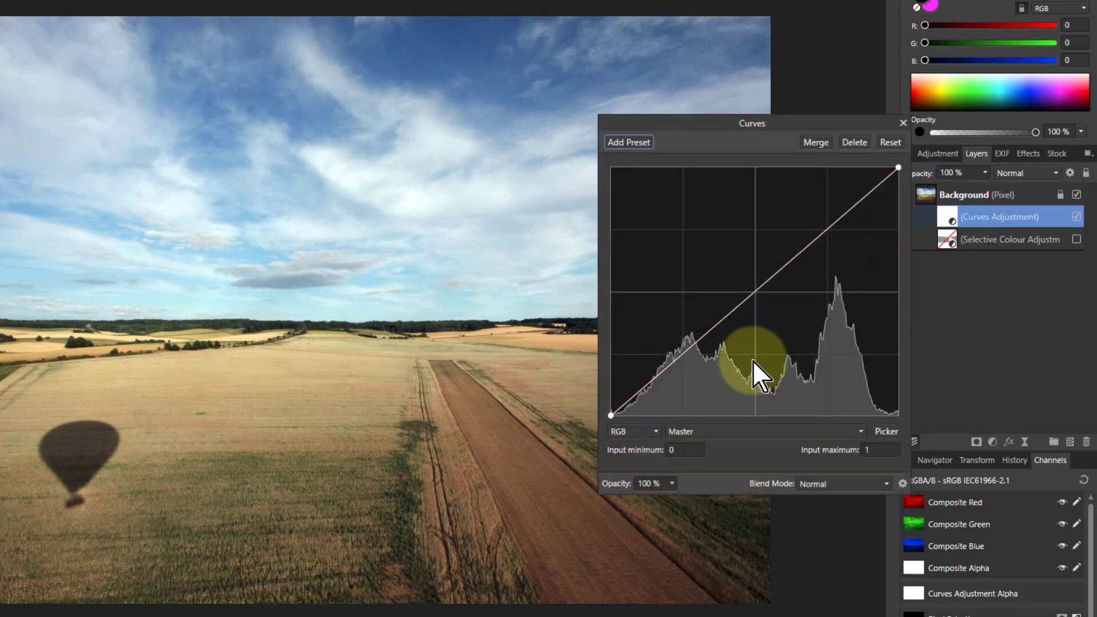
left_click(632, 434)
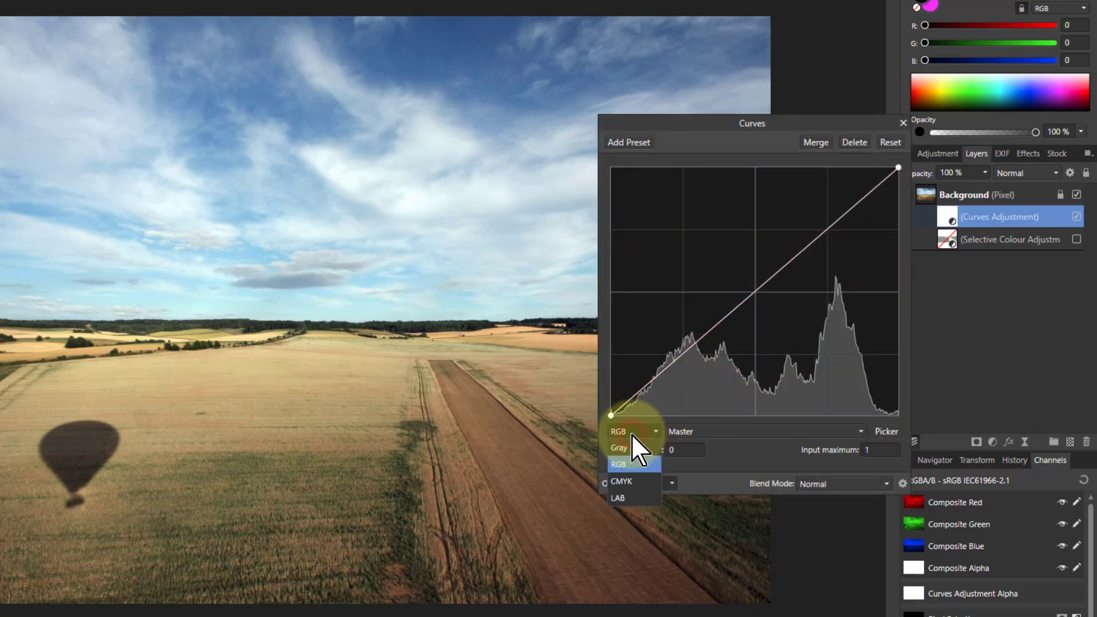
left_click(627, 485)
left_click(715, 433)
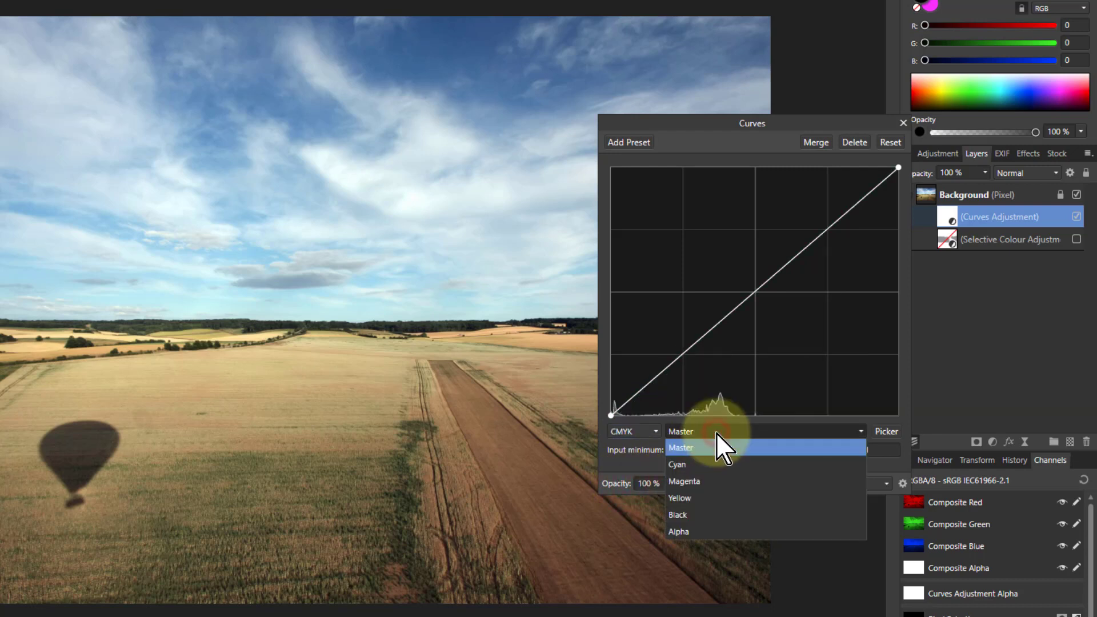
left_click(711, 481)
left_click_drag(774, 284, 737, 256)
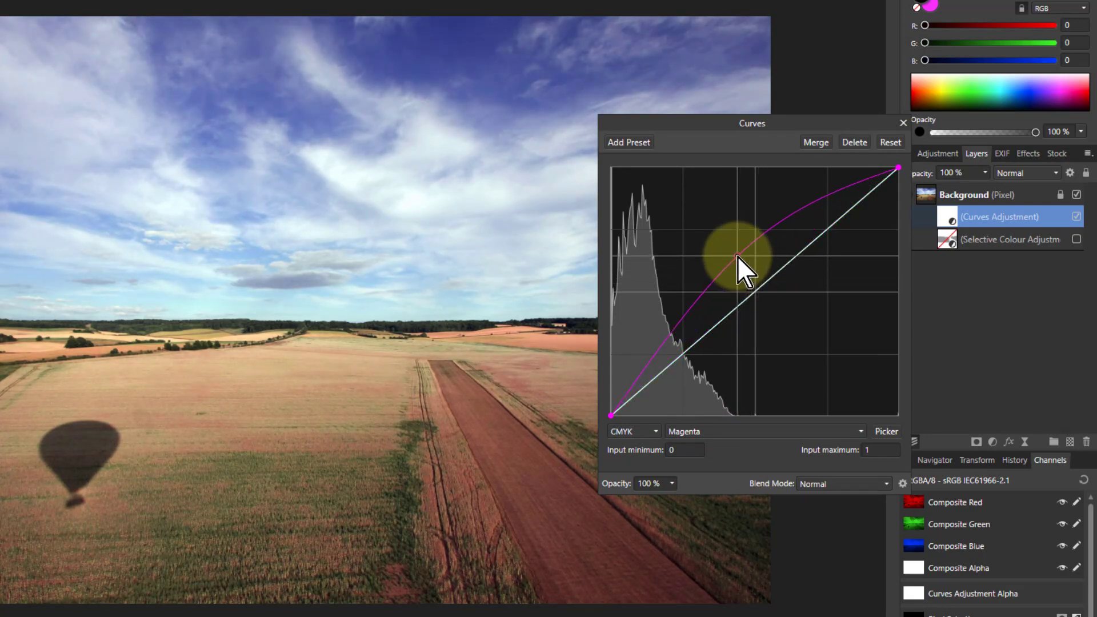
mouse_move(737, 256)
left_mouse_down()
mouse_move(811, 309)
mouse_move(743, 256)
left_mouse_up()
left_click(625, 432)
Step: Switch Curves to RGB, test pulling a Green midpoint down, then remove it
left_click(624, 470)
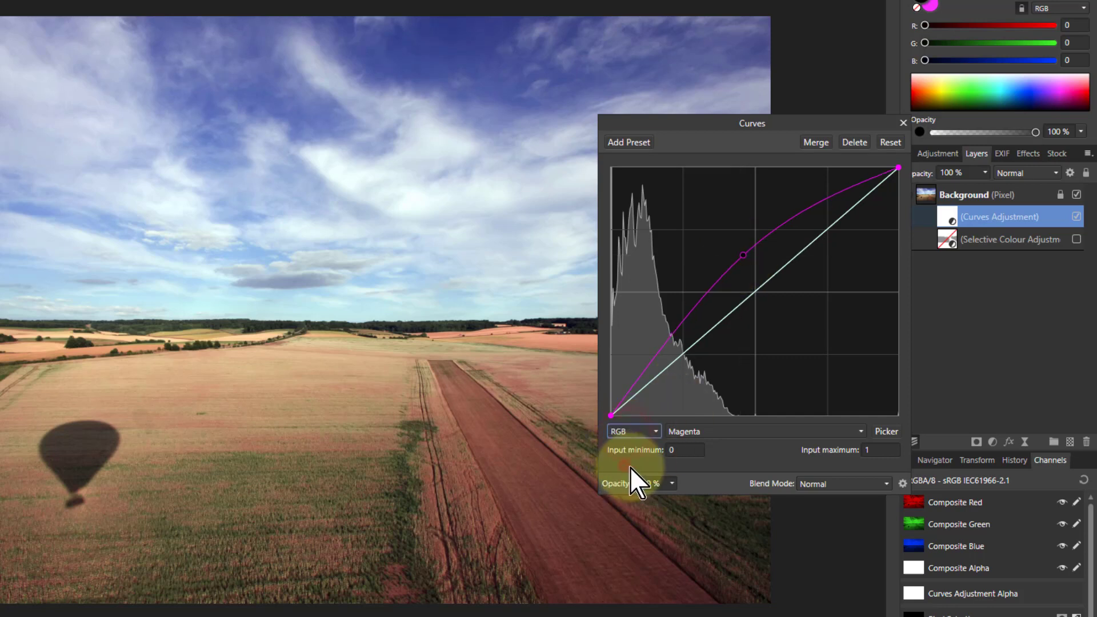
left_click(701, 436)
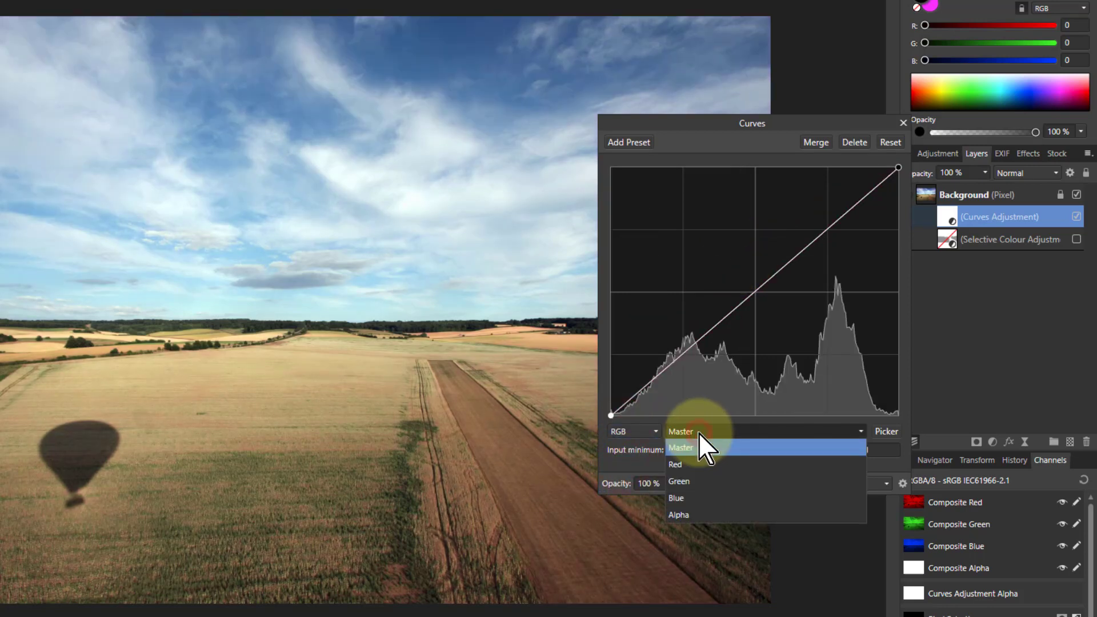
left_click(707, 484)
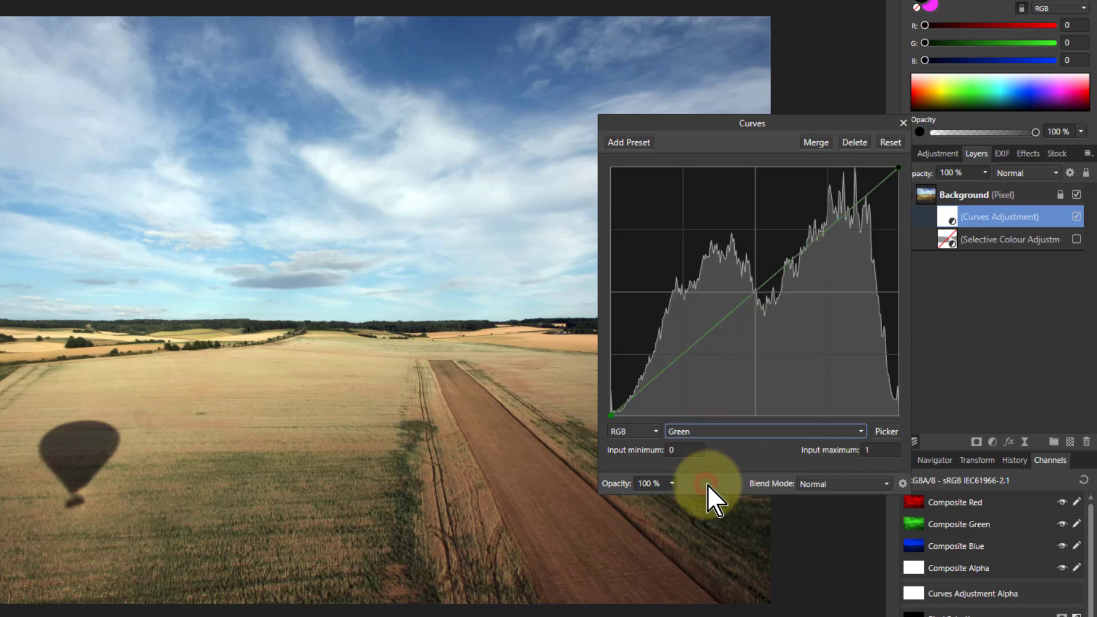
left_click(758, 294)
mouse_move(757, 294)
left_mouse_down()
mouse_move(795, 316)
mouse_move(749, 279)
mouse_move(773, 296)
mouse_move(763, 314)
left_mouse_up()
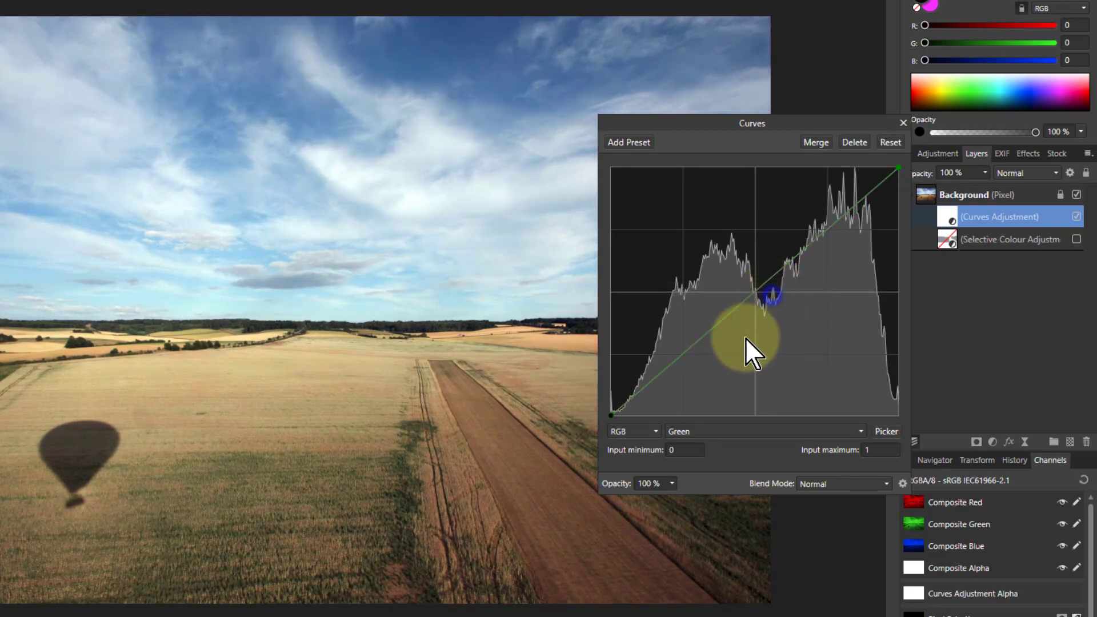
left_click(696, 432)
Step: Raise the Red curve to warm the fields toward pink-red, then select the Blue channel
left_click(705, 464)
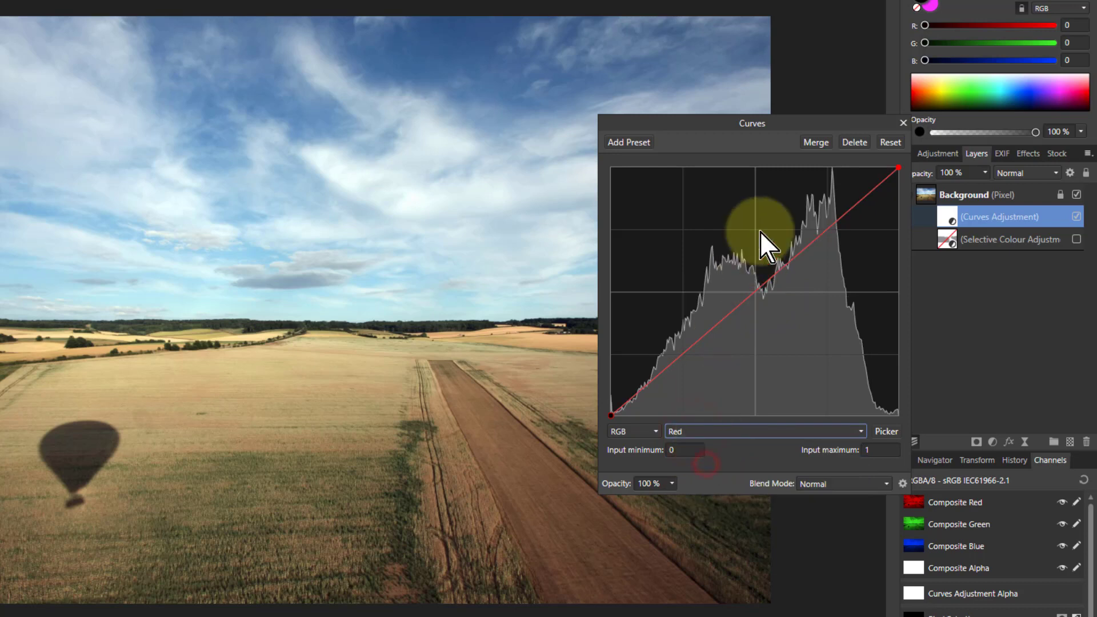
left_click_drag(751, 295, 742, 285)
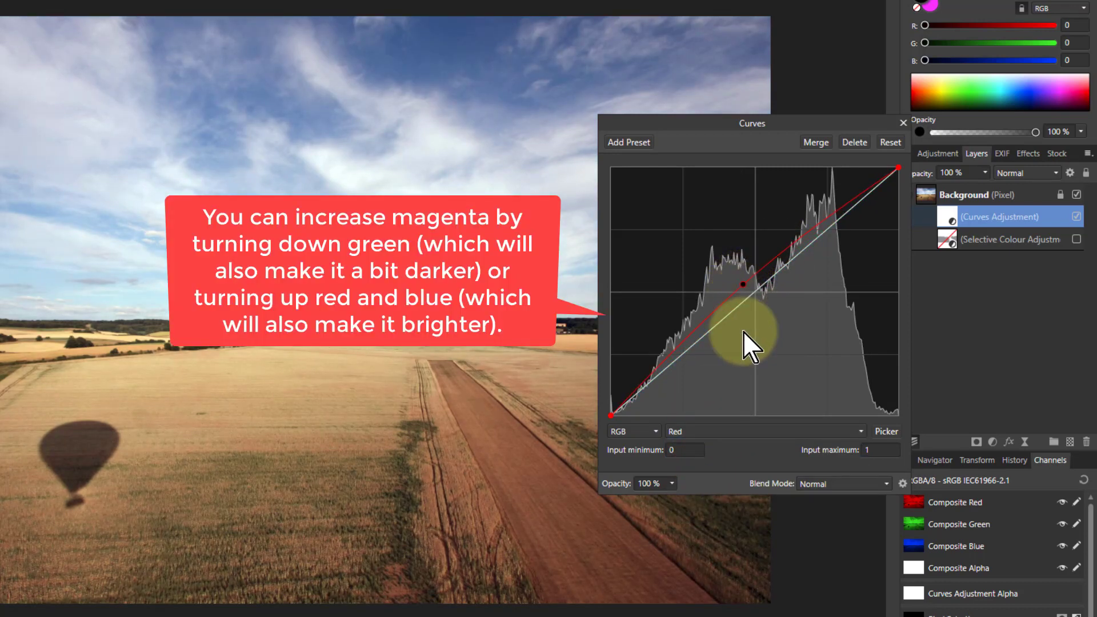
left_click(737, 433)
left_click(704, 492)
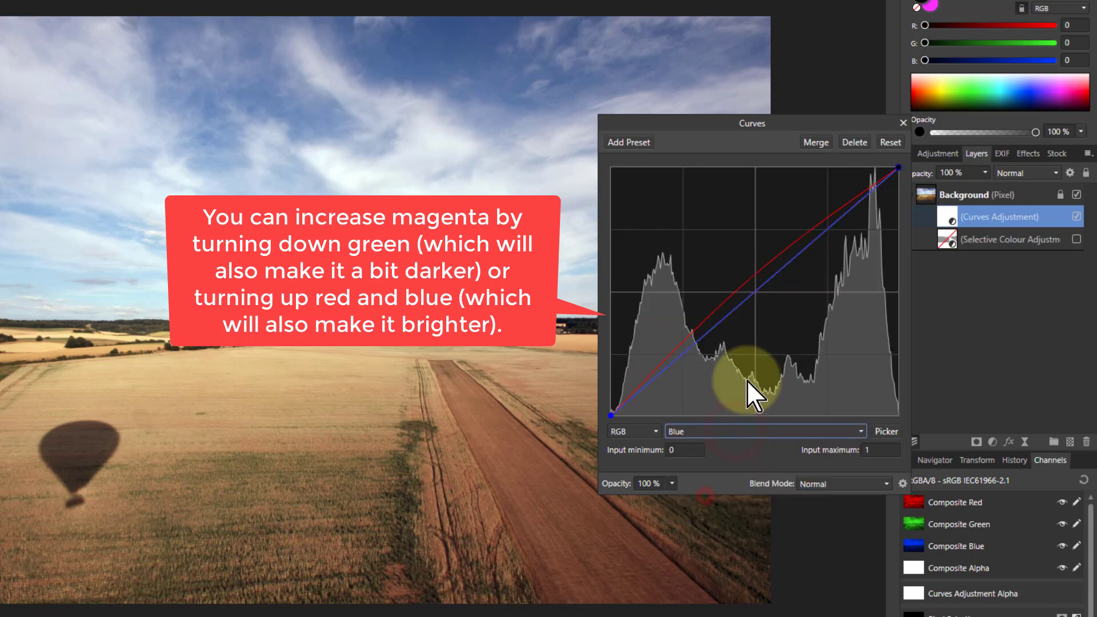